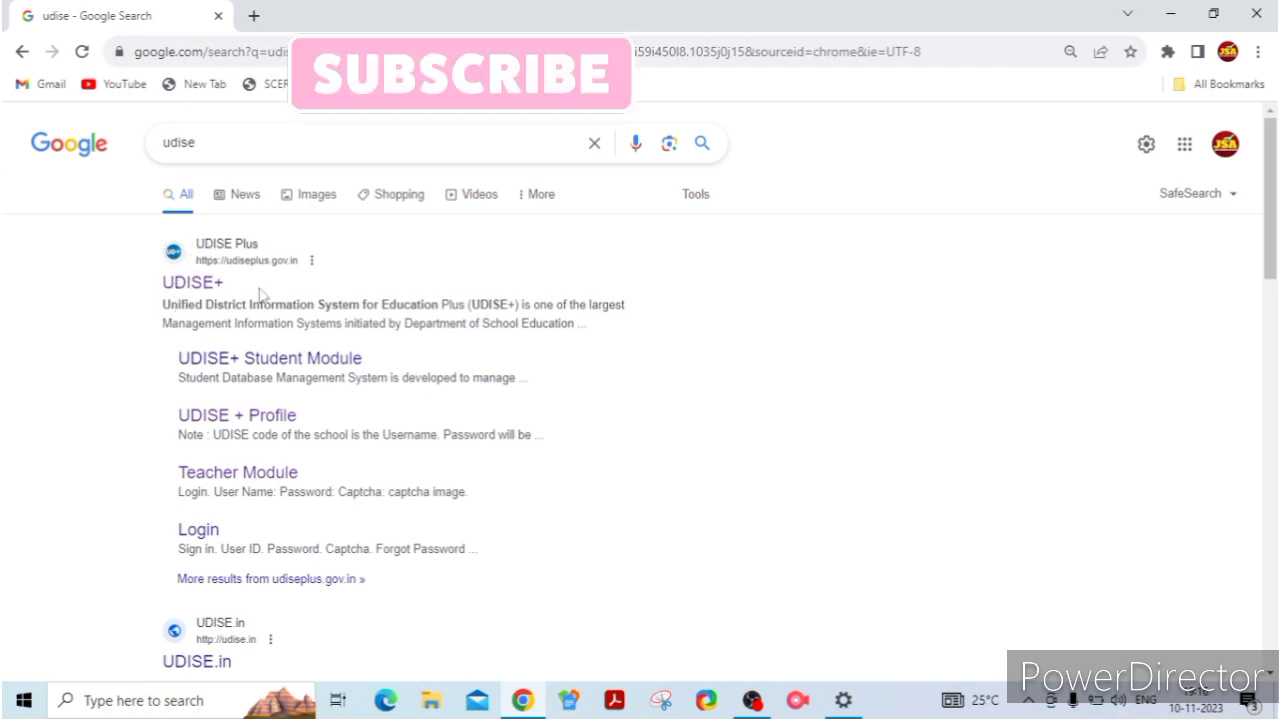
Open the UDISE+ website from the search results and look through its home page, including the Notice section.
{"action": "left_click", "coordinate": [194, 288]}
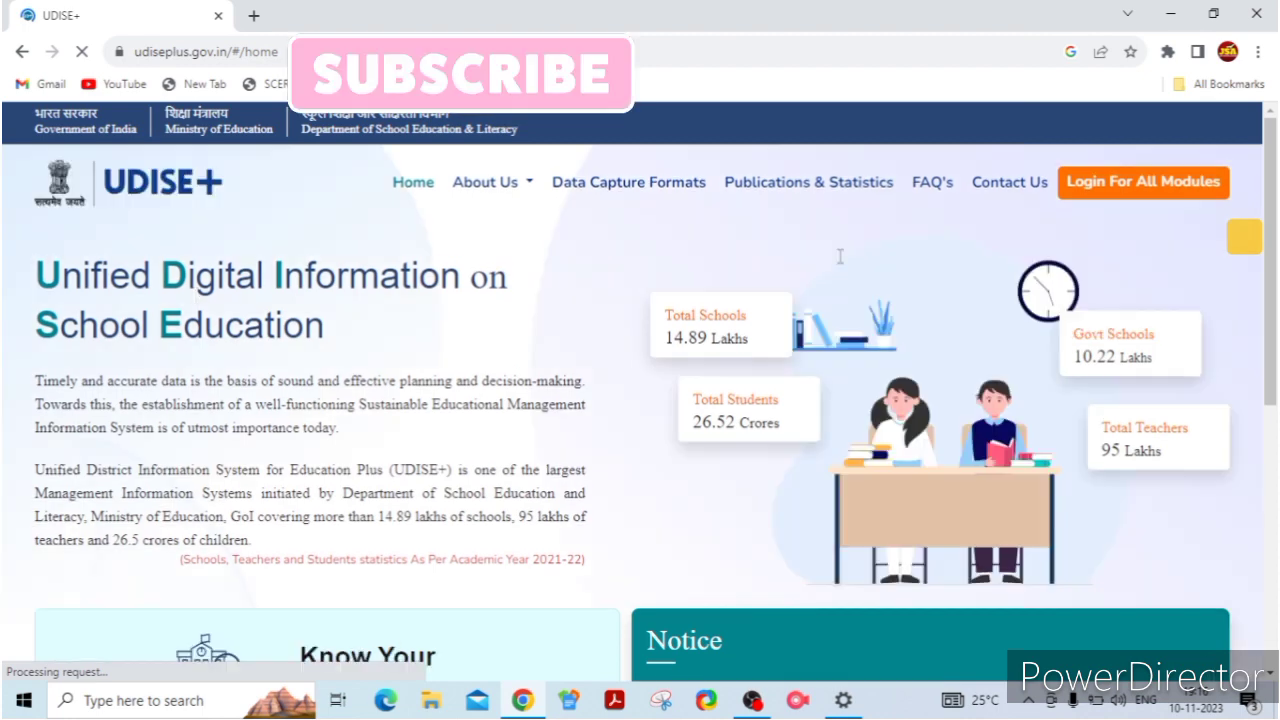
{"action": "scroll", "coordinate": [1270, 460], "scroll_direction": "down", "scroll_amount": 5}
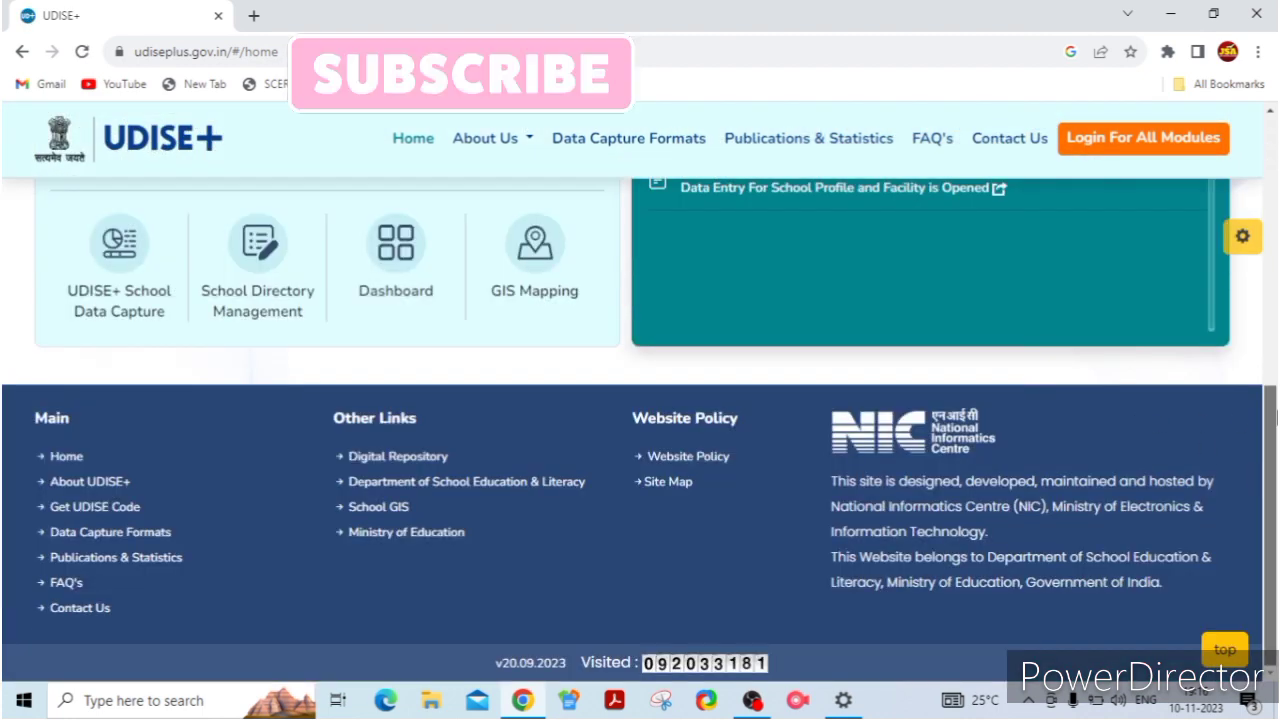
{"action": "scroll", "coordinate": [1275, 370], "scroll_direction": "up", "scroll_amount": 1}
{"action": "scroll", "coordinate": [1275, 370], "scroll_direction": "up", "scroll_amount": 2}
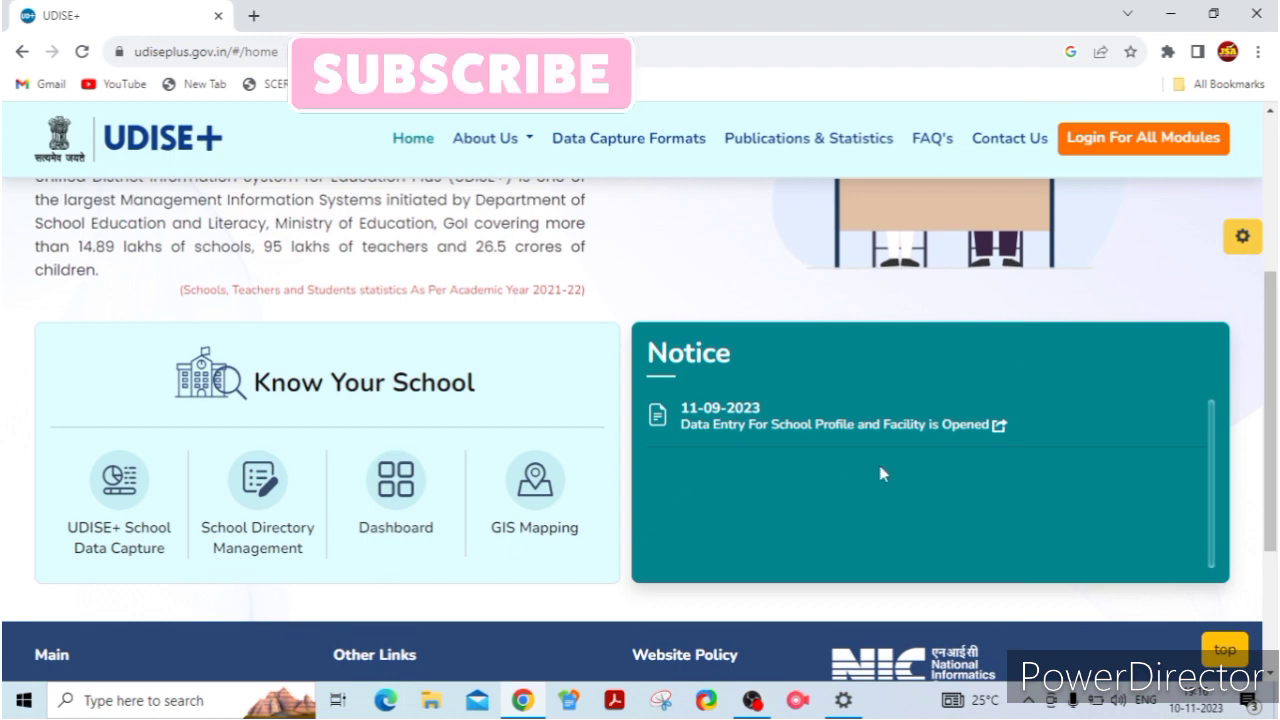
{"action": "scroll", "coordinate": [1275, 340], "scroll_direction": "up", "scroll_amount": 5}
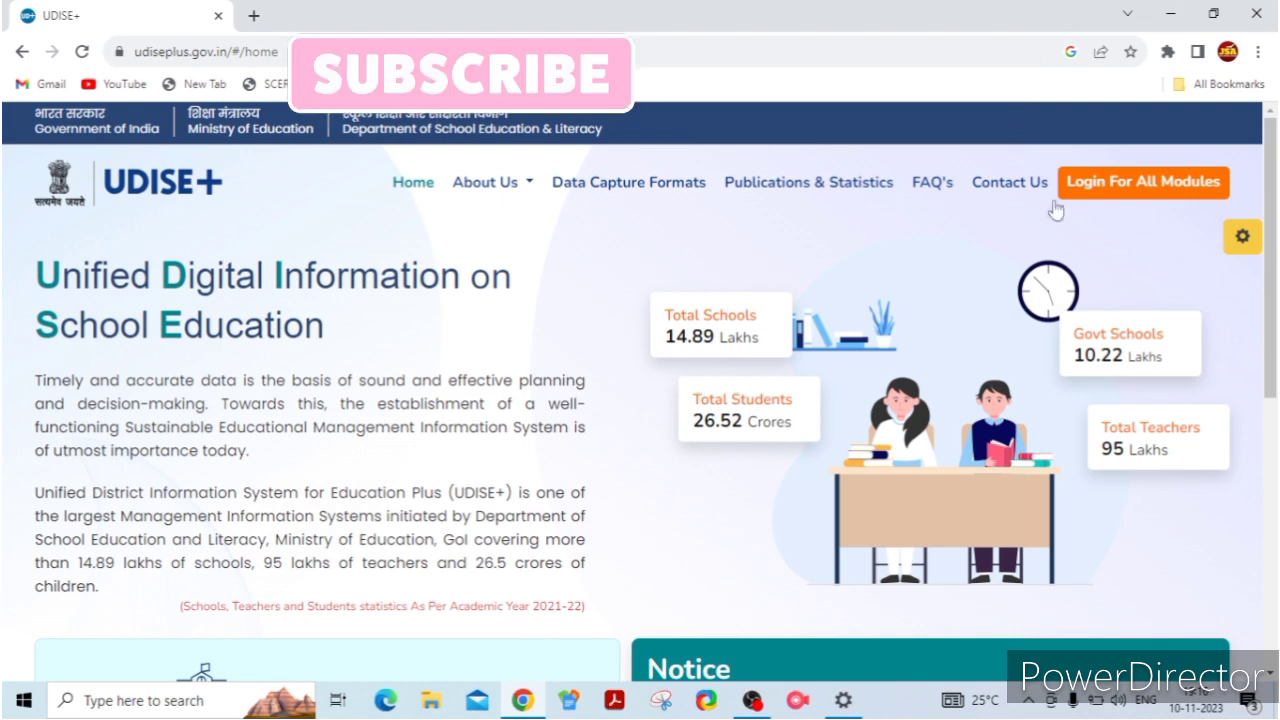
Open the login page for all modules and look over the AY 2023-24 module logins.
{"action": "left_click", "coordinate": [1118, 183]}
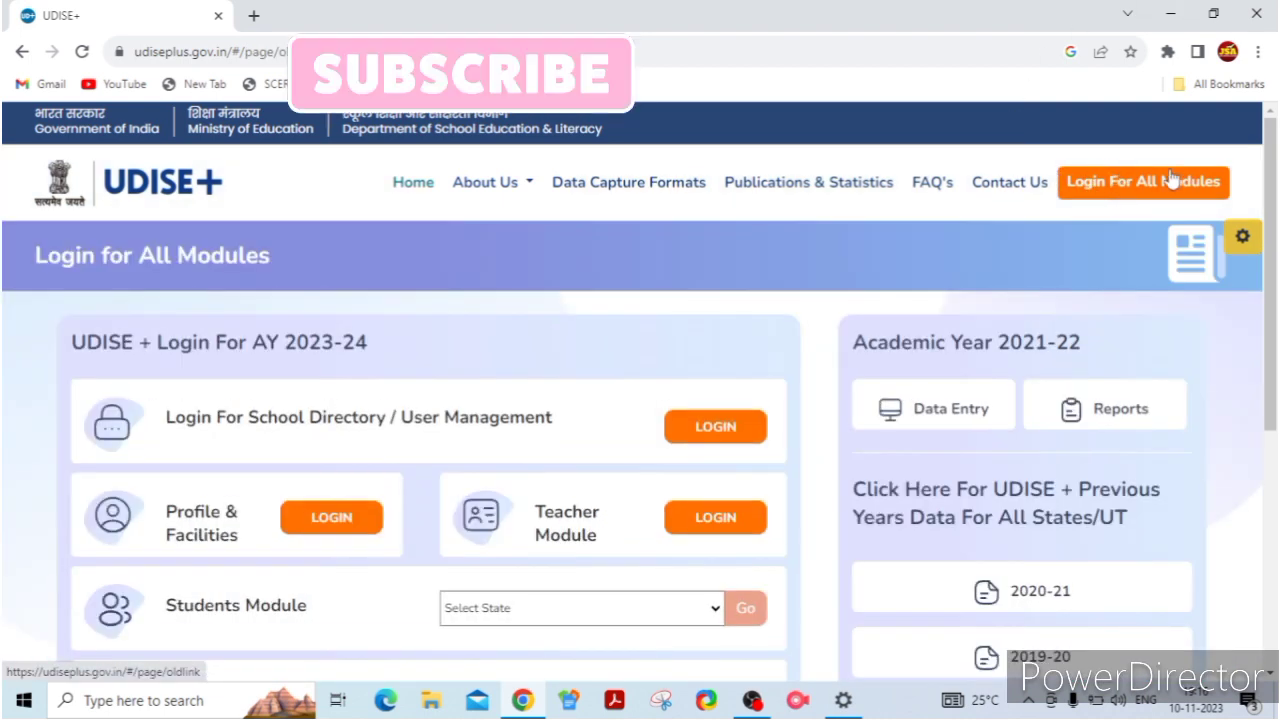
{"action": "scroll", "coordinate": [1120, 183], "scroll_direction": "down", "scroll_amount": 1}
{"action": "scroll", "coordinate": [1276, 184], "scroll_direction": "down", "scroll_amount": 1}
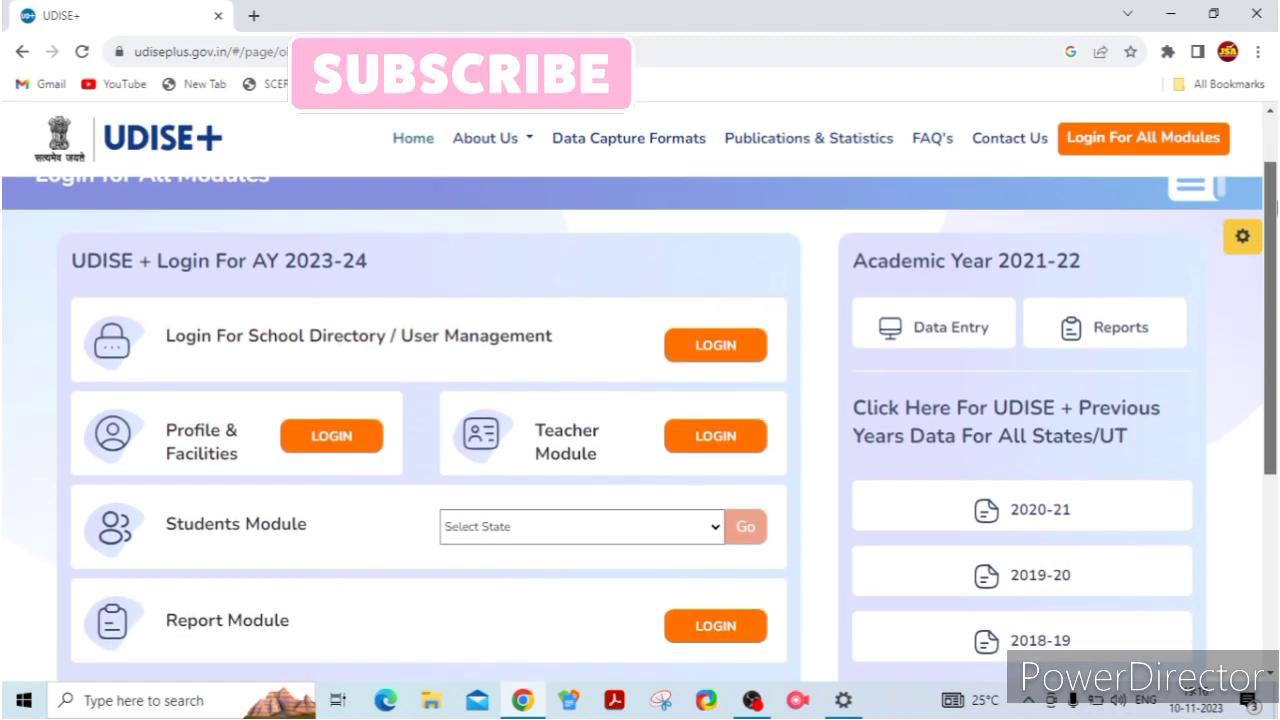
{"action": "scroll", "coordinate": [1275, 185], "scroll_direction": "up", "scroll_amount": 1}
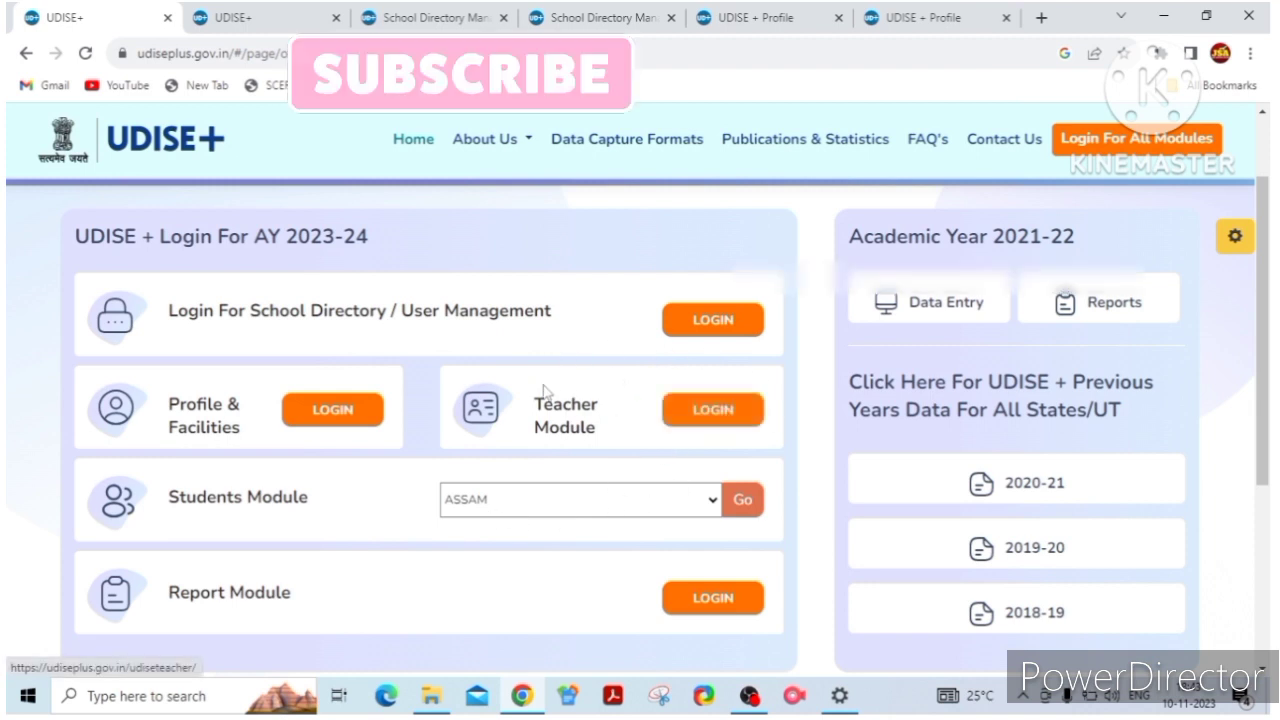
Open the Teacher Module login and sign in with the prefilled school credentials, entering the displayed captcha code.
{"action": "left_click", "coordinate": [718, 408]}
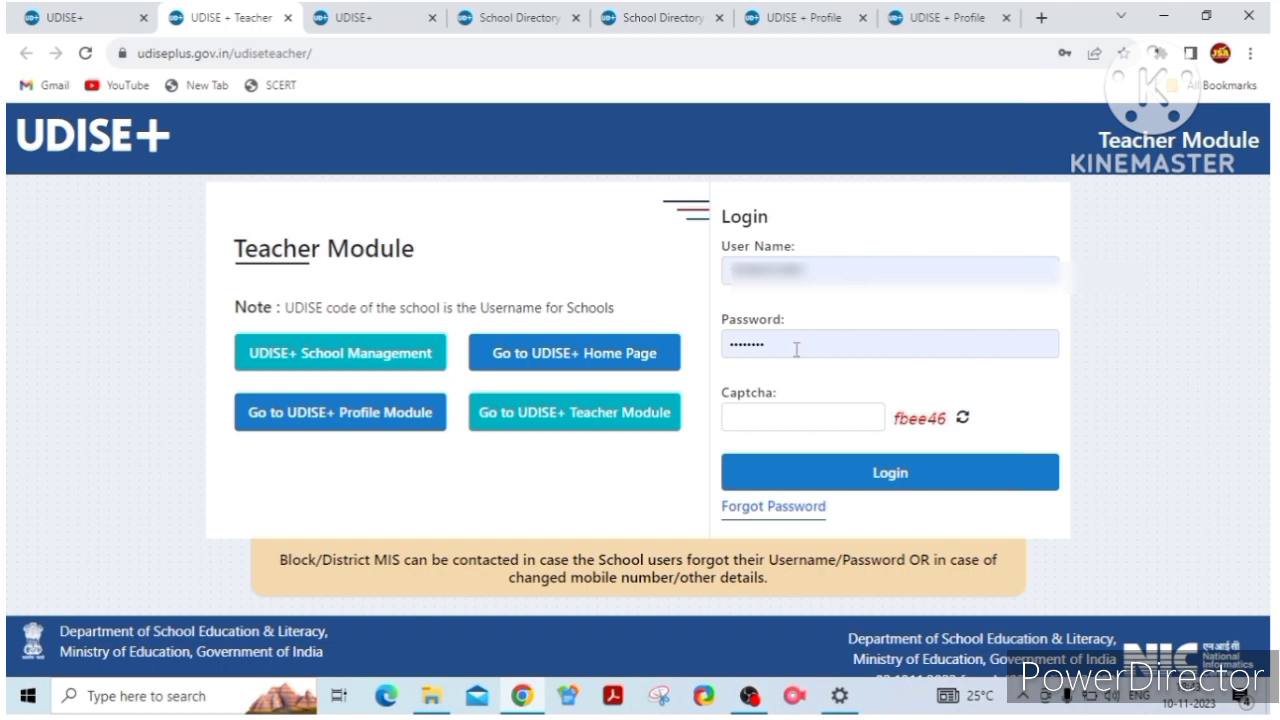
{"action": "left_click", "coordinate": [773, 422]}
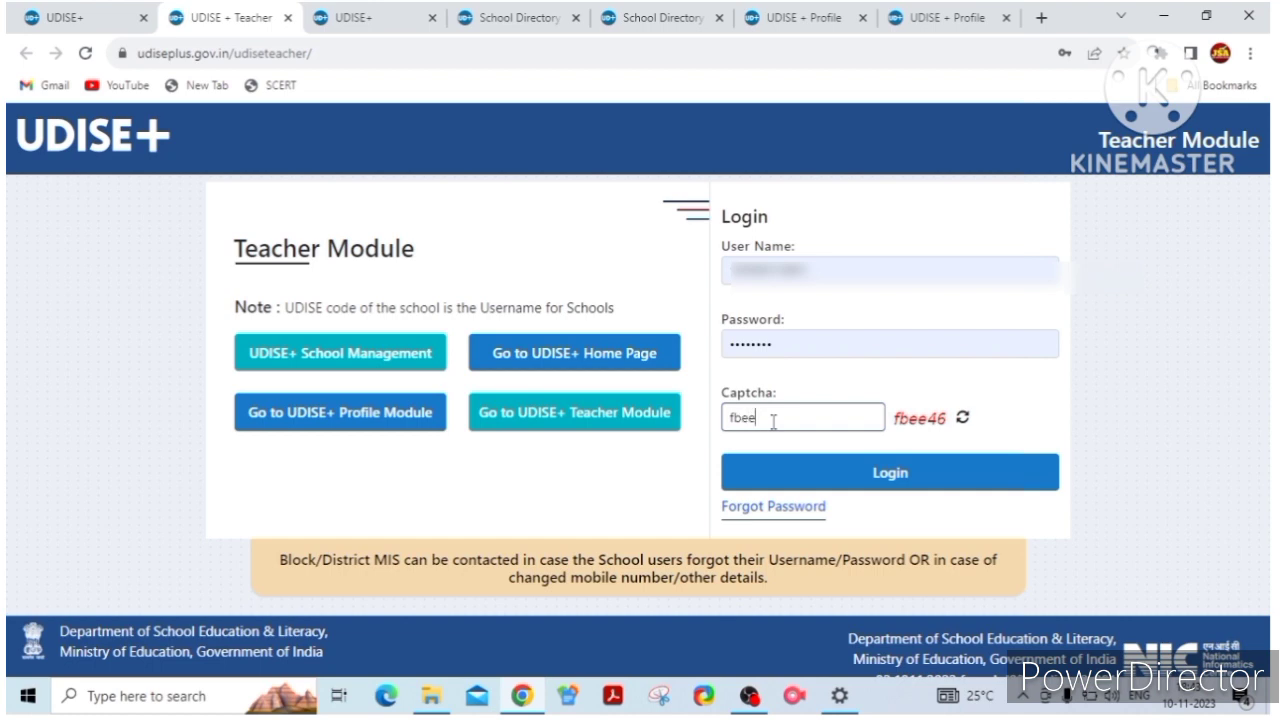
{"action": "type", "text": "fbee46"}
{"action": "left_click", "coordinate": [918, 474]}
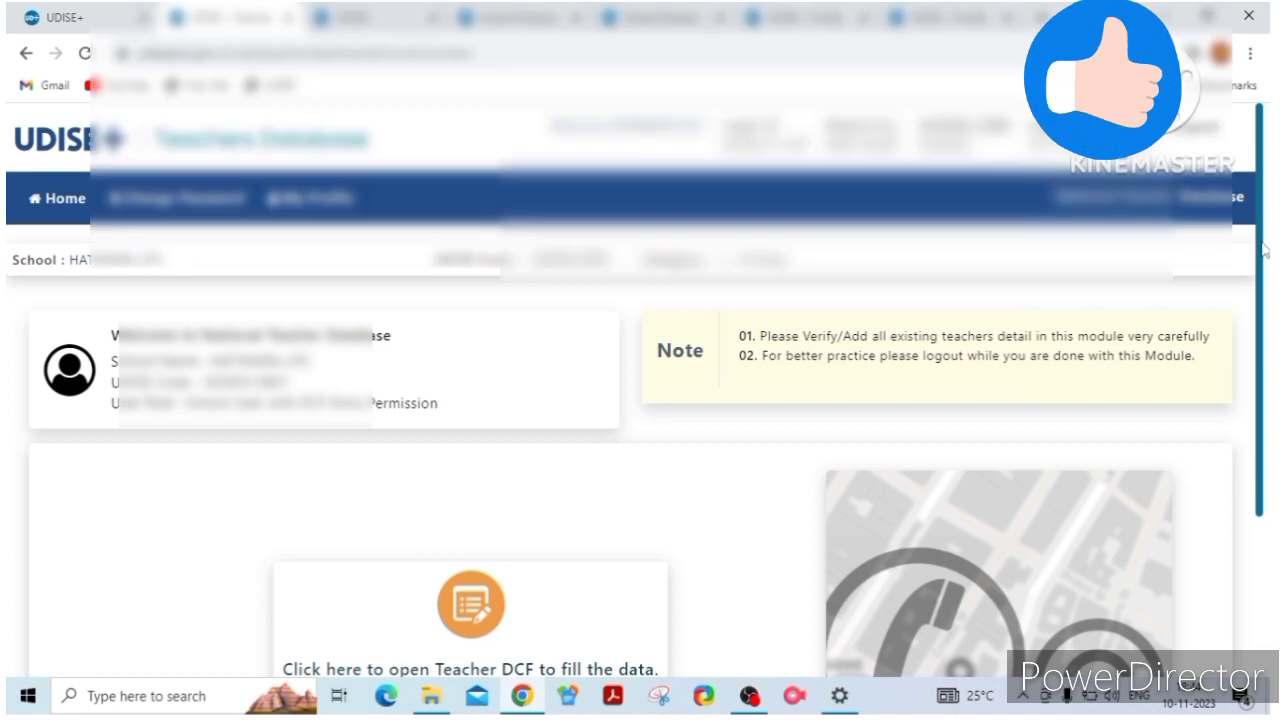
Open the Teacher DCF and bring up the Add New Teacher form to review its General Profile fields.
{"action": "left_click_drag", "start_coordinate": [1264, 250], "coordinate": [1264, 415]}
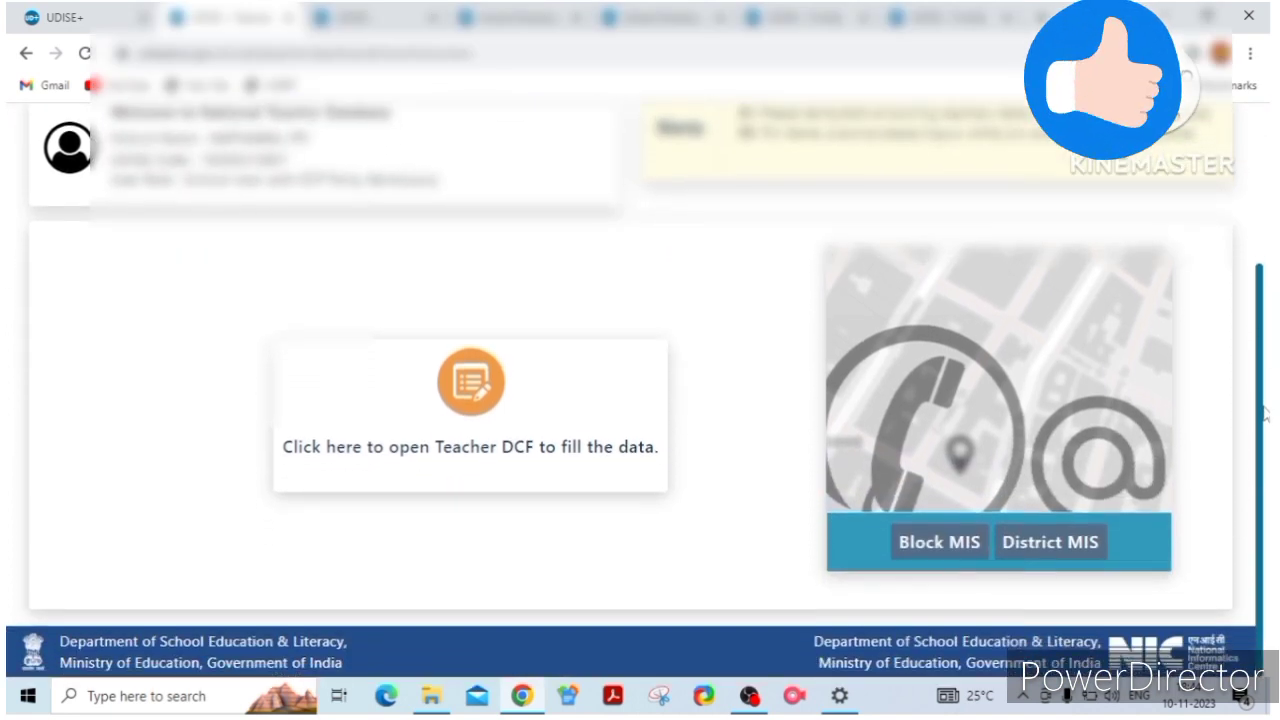
{"action": "left_click", "coordinate": [449, 448]}
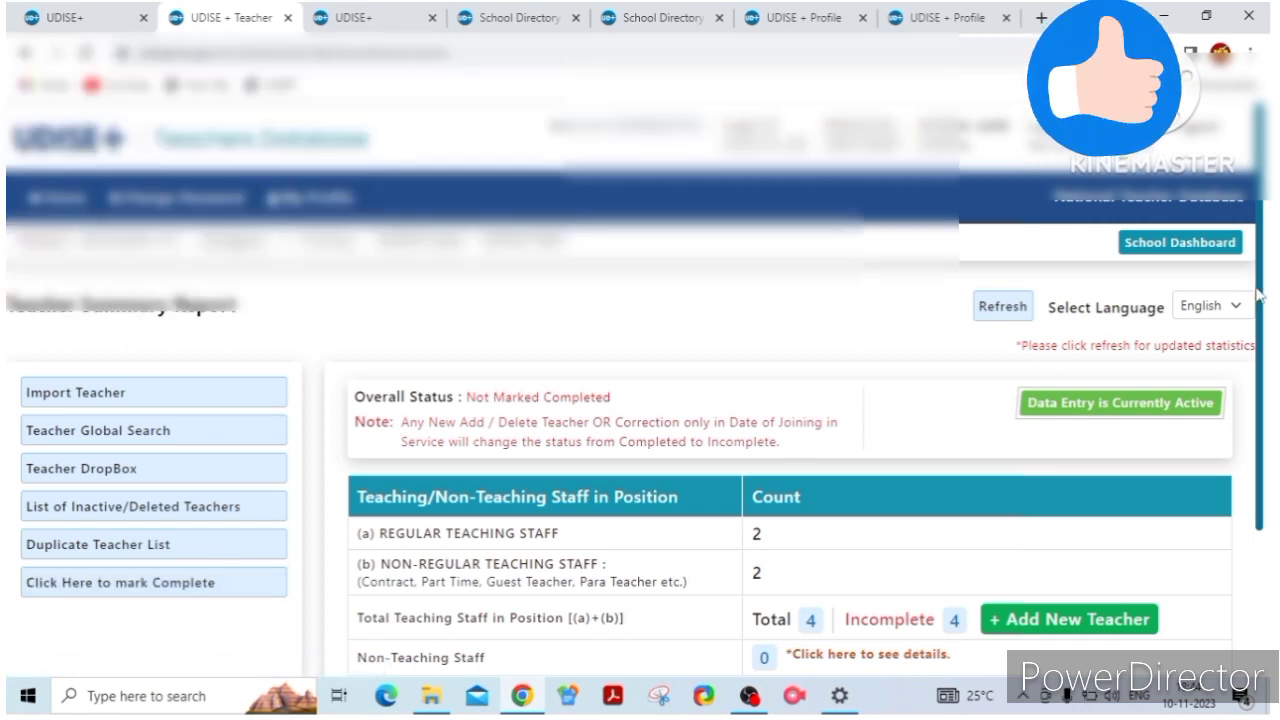
{"action": "left_click_drag", "start_coordinate": [1258, 300], "coordinate": [1263, 386]}
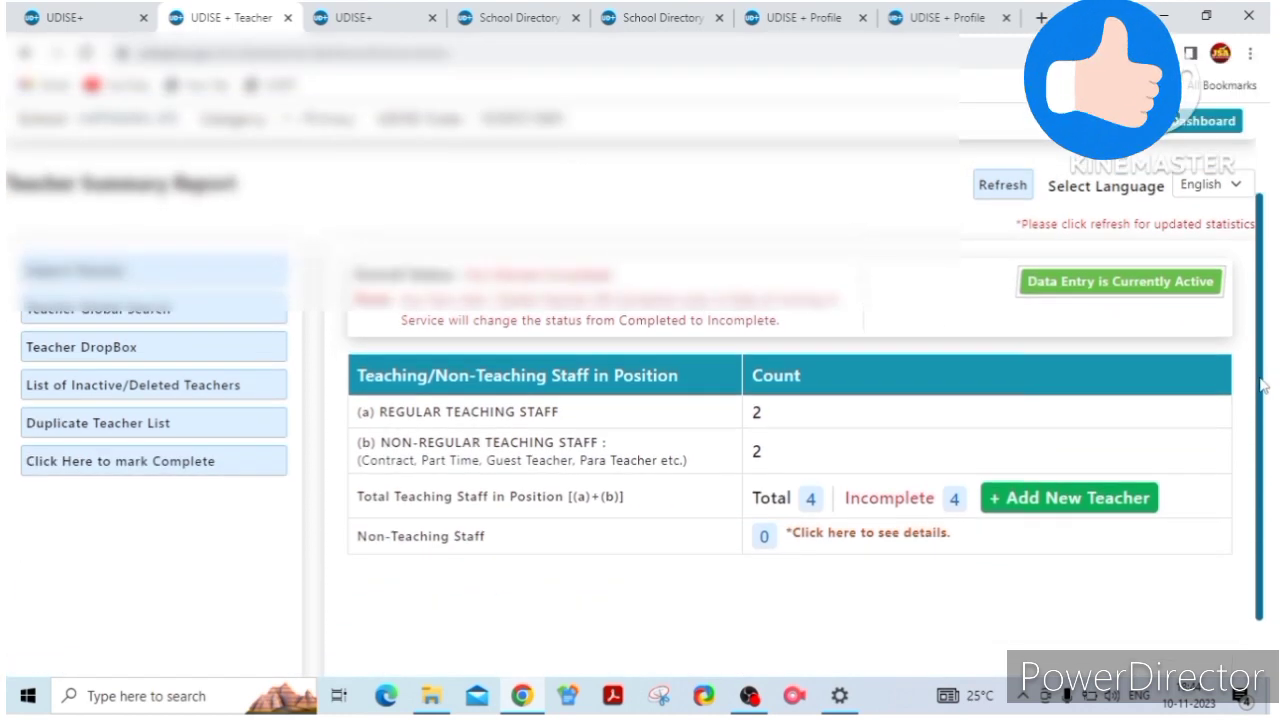
{"action": "left_click", "coordinate": [1105, 500]}
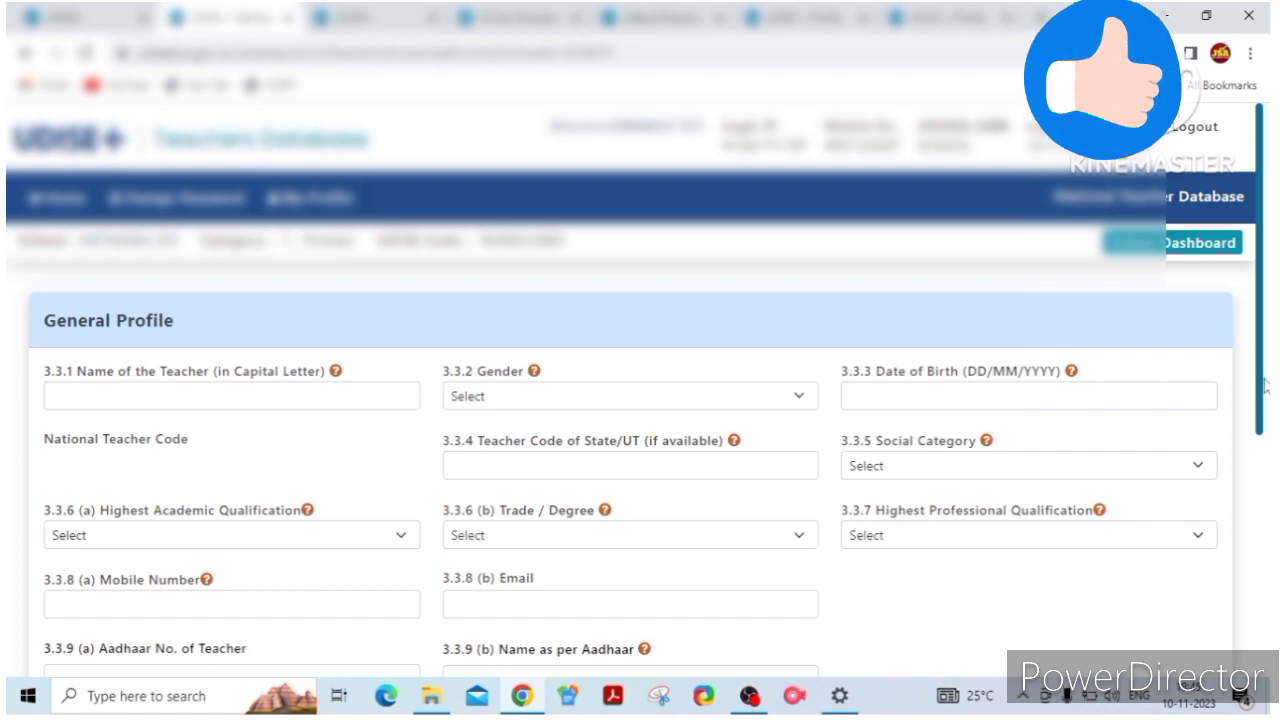
{"action": "scroll", "coordinate": [1263, 387], "scroll_direction": "down", "scroll_amount": 5}
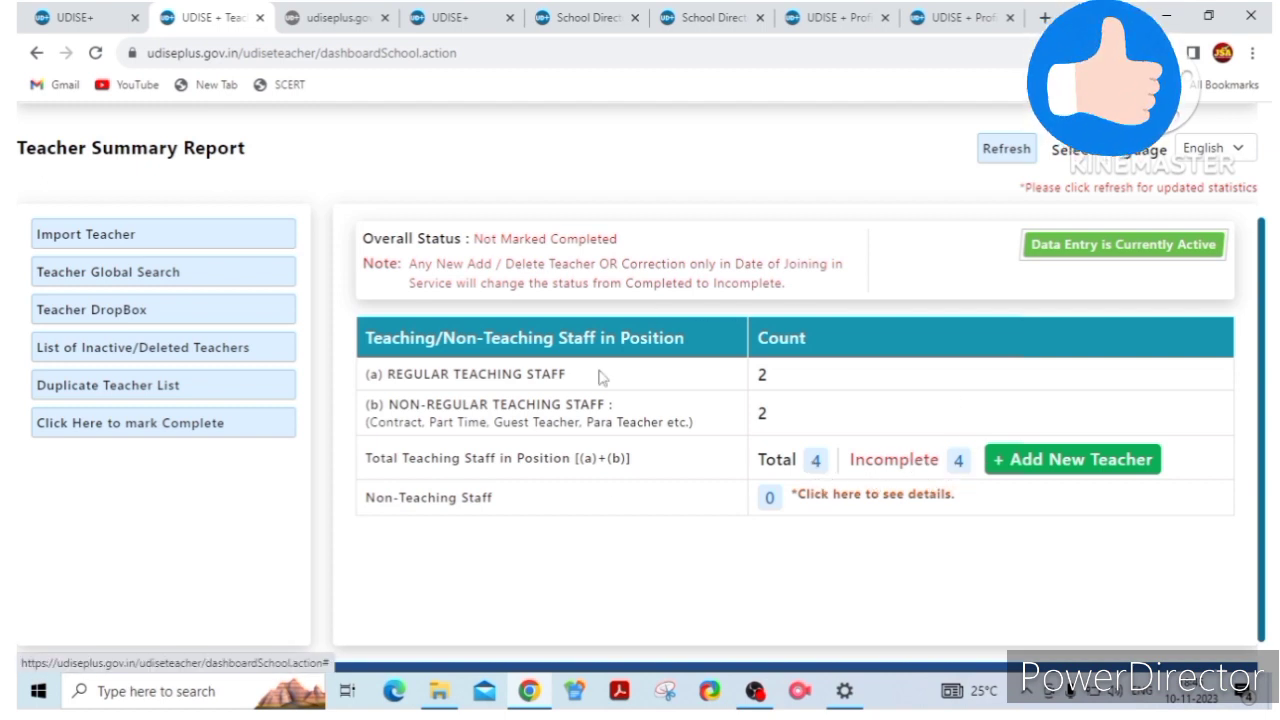
Open the list of total teaching staff from the Teacher Summary Report, and open the first teacher's General Profile.
{"action": "left_click", "coordinate": [816, 463]}
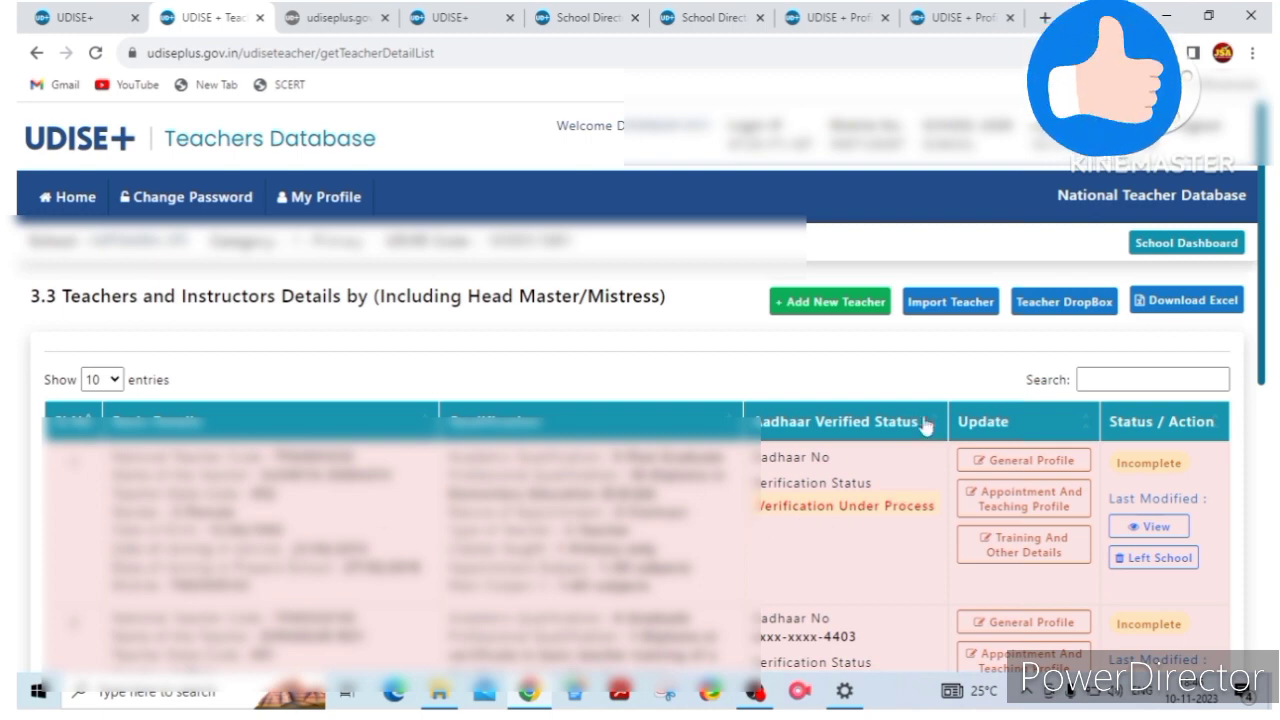
{"action": "scroll", "coordinate": [1265, 300], "scroll_direction": "down", "scroll_amount": 2}
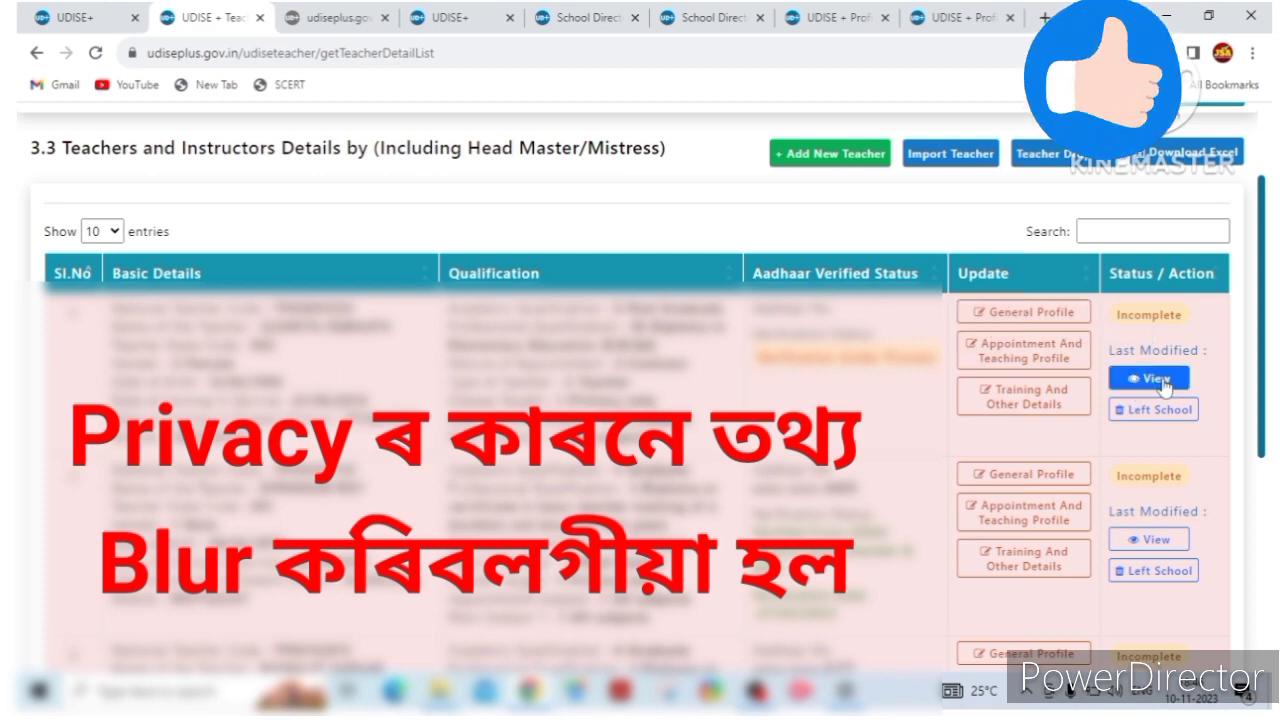
{"action": "left_click", "coordinate": [1012, 317]}
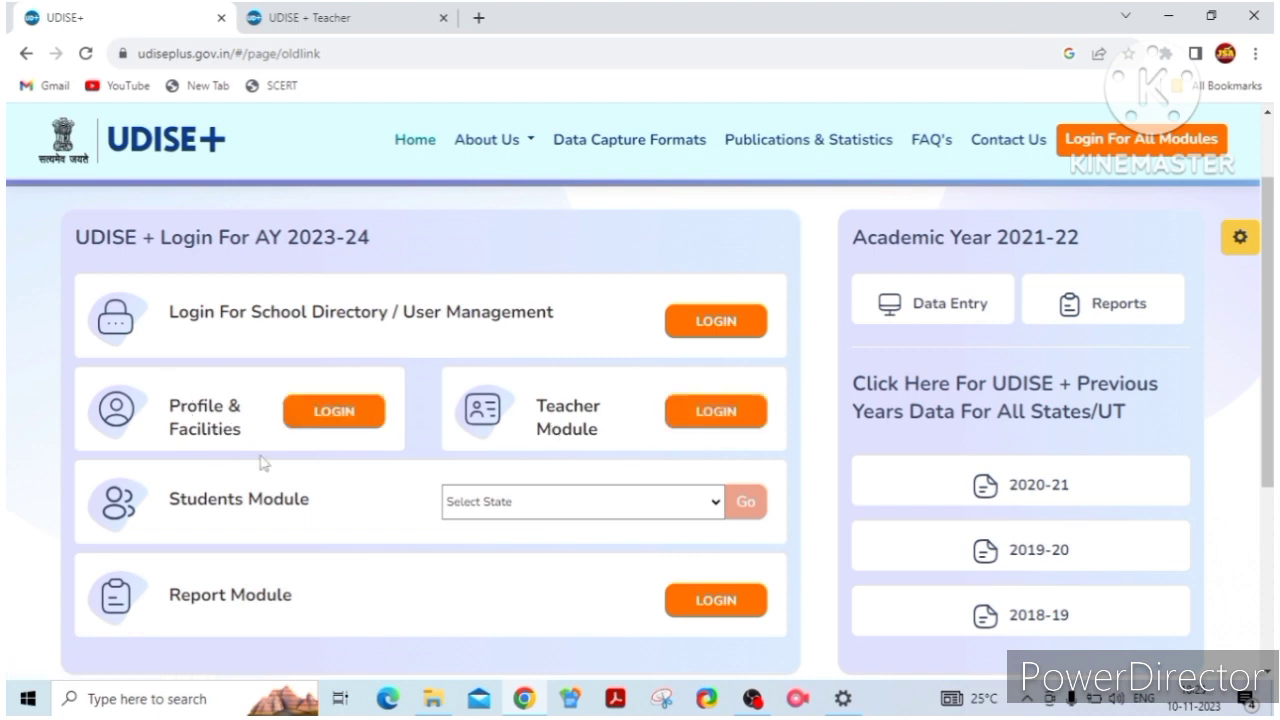
Open the Profile & Facilities login and sign in with the prefilled school credentials, entering the displayed captcha code.
{"action": "left_click", "coordinate": [330, 414]}
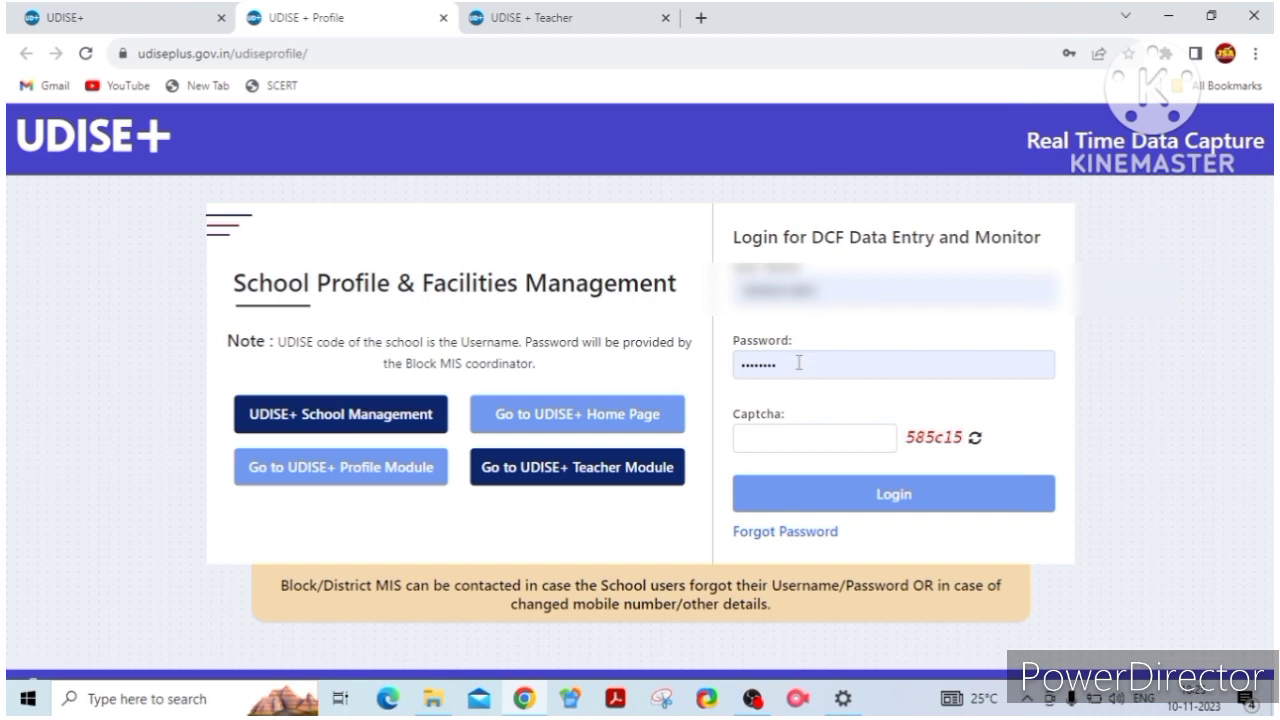
{"action": "left_click", "coordinate": [772, 437]}
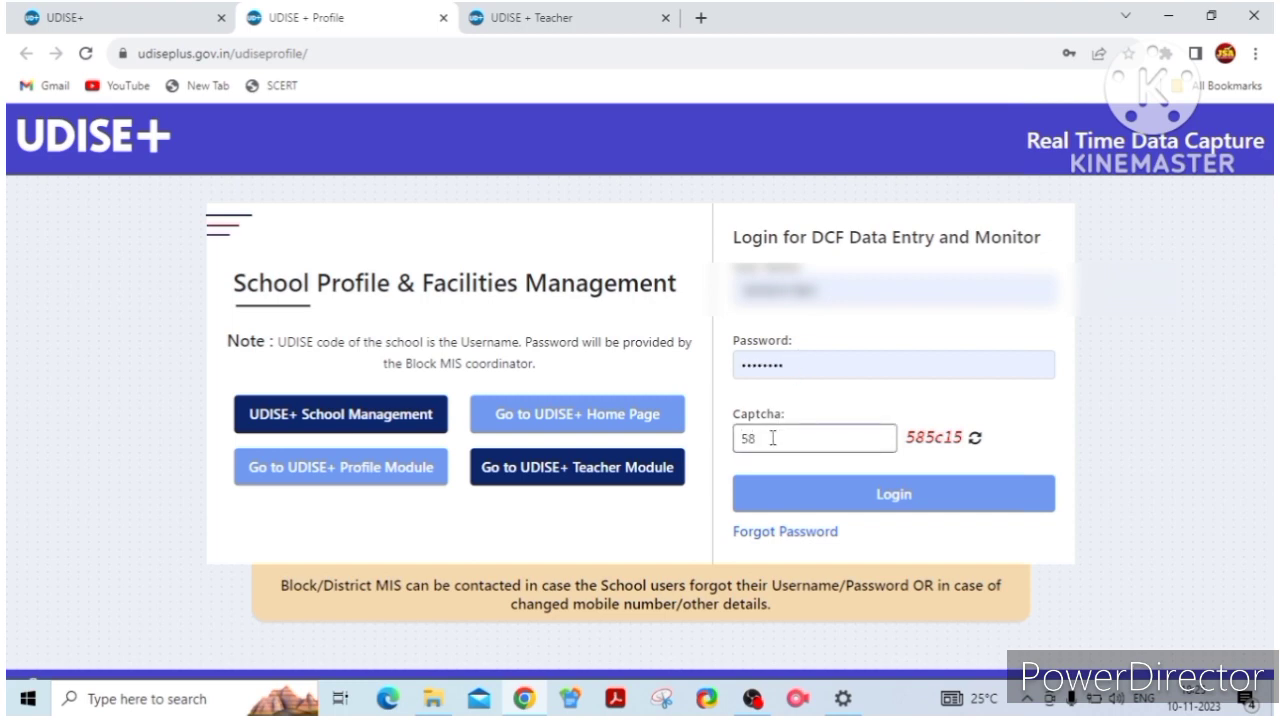
{"action": "left_click", "coordinate": [837, 503]}
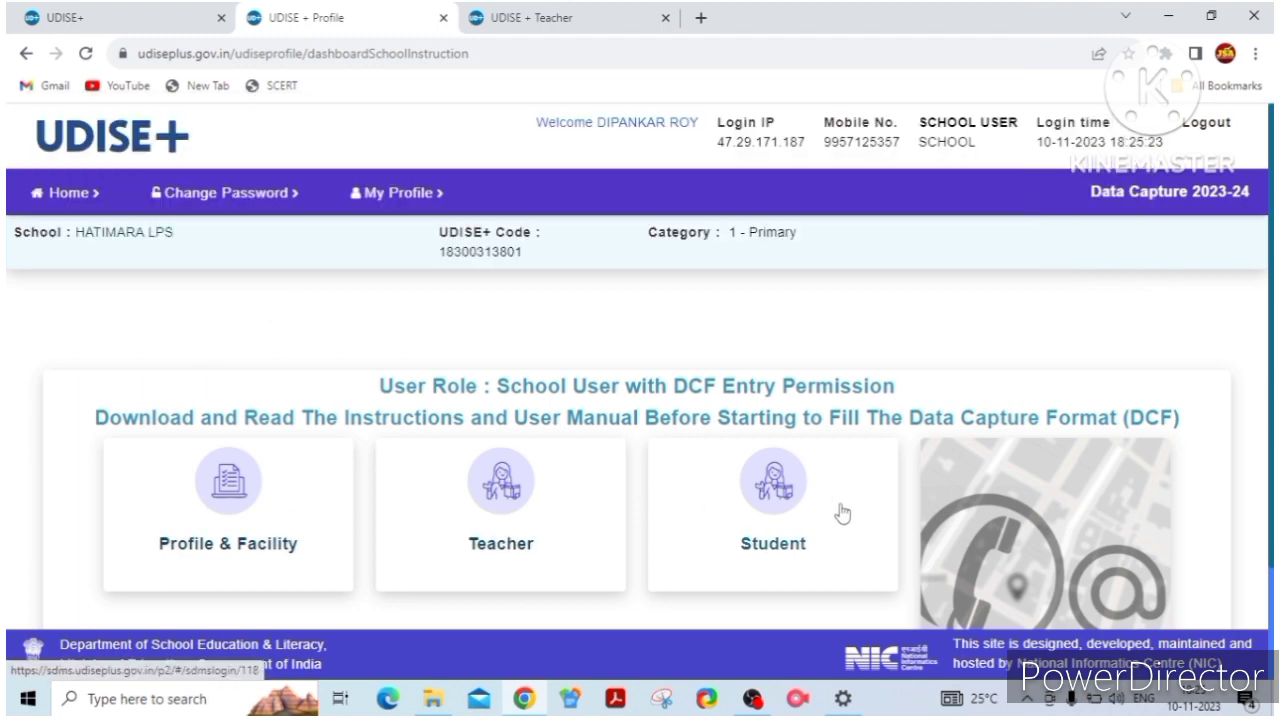
Open the Profile & Facility section and review its list of data capture forms and their statuses.
{"action": "left_click", "coordinate": [248, 545]}
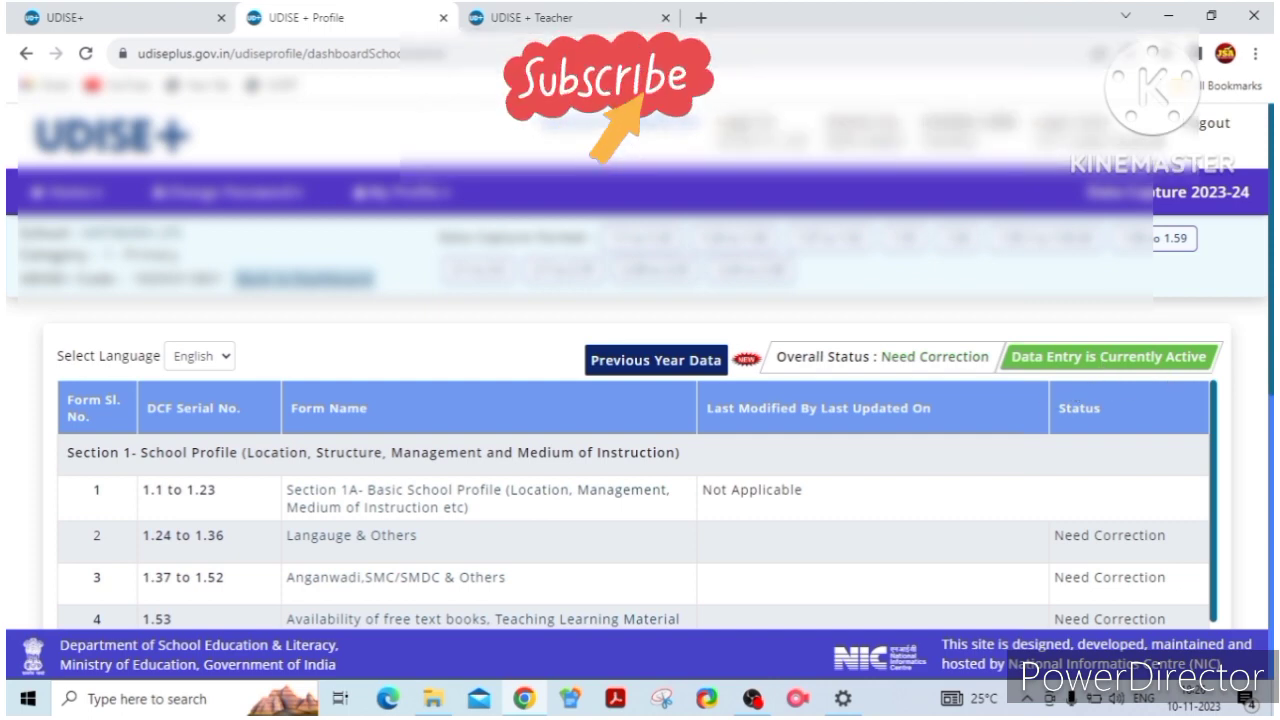
{"action": "scroll", "coordinate": [1268, 376], "scroll_direction": "down", "scroll_amount": 3}
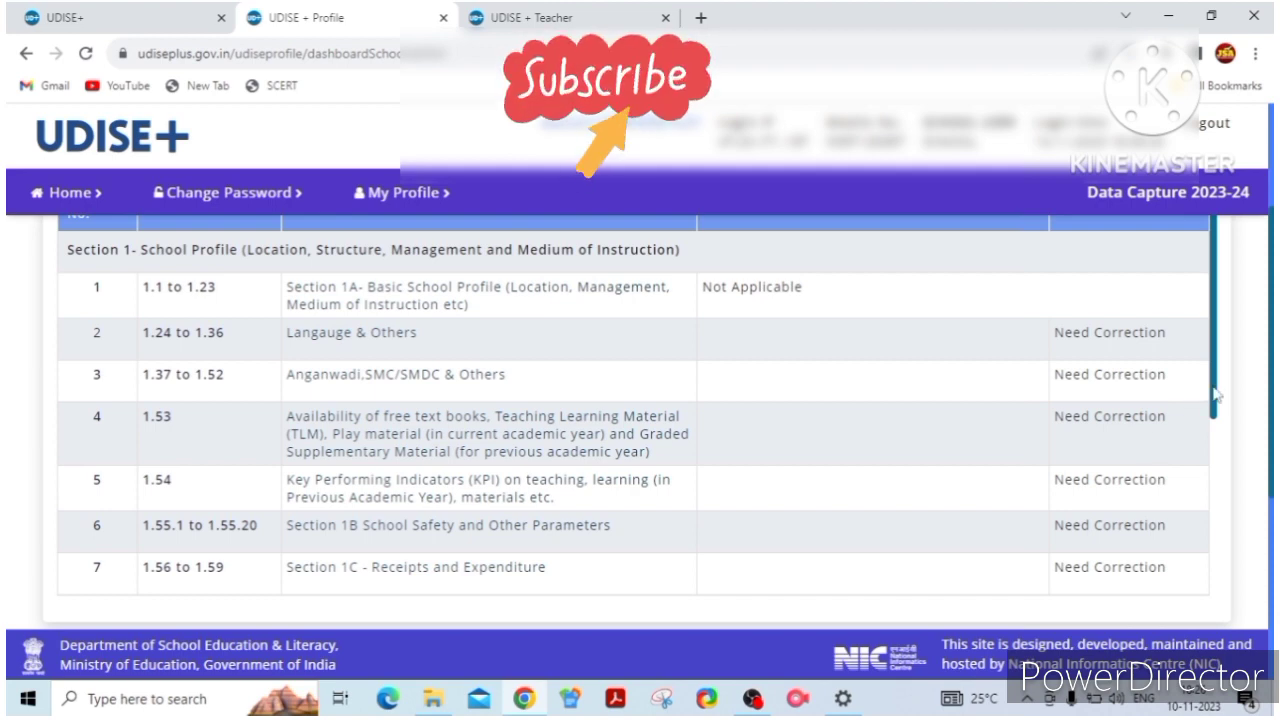
{"action": "left_click_drag", "start_coordinate": [1215, 395], "coordinate": [1210, 628]}
{"action": "scroll", "coordinate": [1210, 620], "scroll_direction": "up", "scroll_amount": 3}
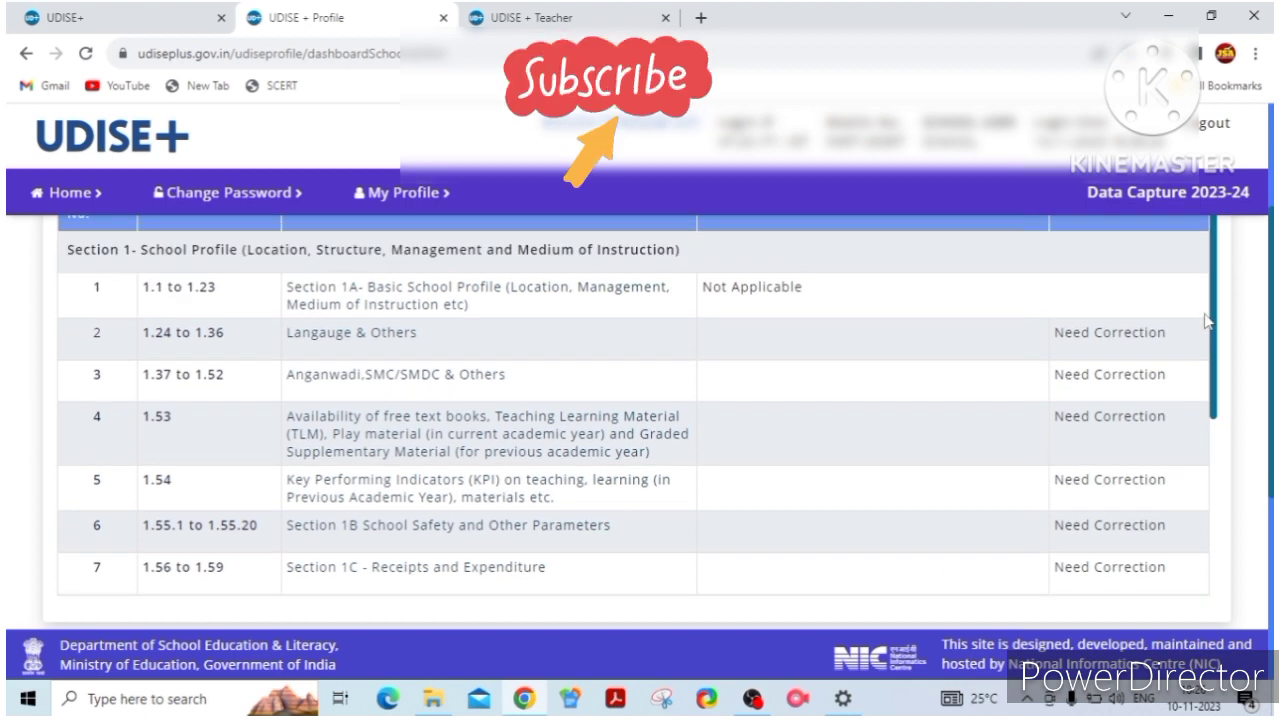
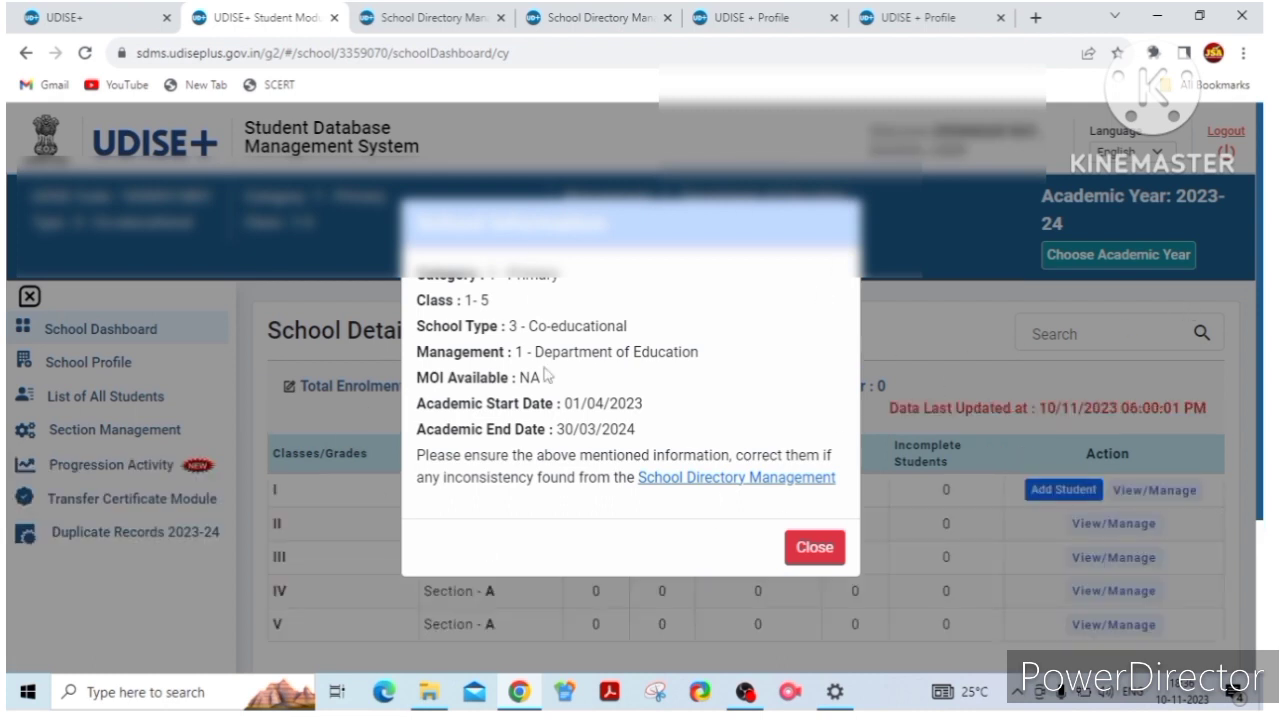
Dismiss the school information notice on the student dashboard and open Progression Activity for 2023-24.
{"action": "left_click", "coordinate": [812, 548]}
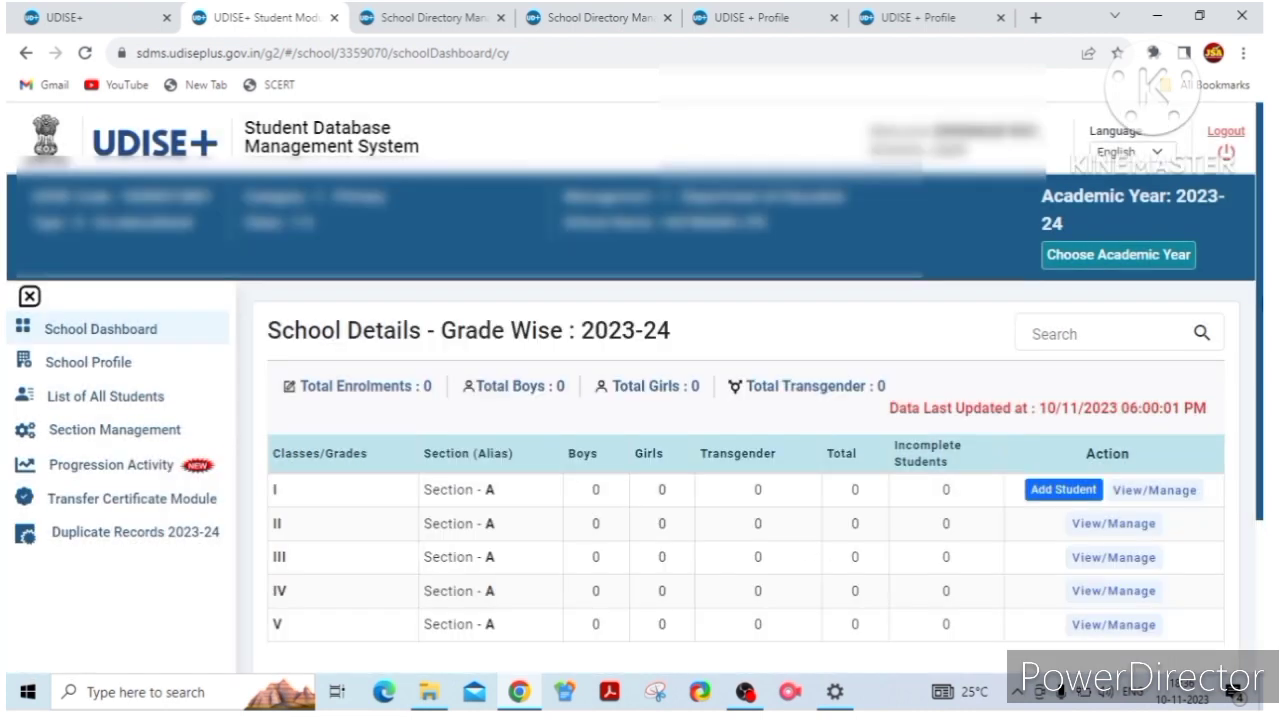
{"action": "scroll", "coordinate": [808, 548], "scroll_direction": "down", "scroll_amount": 2}
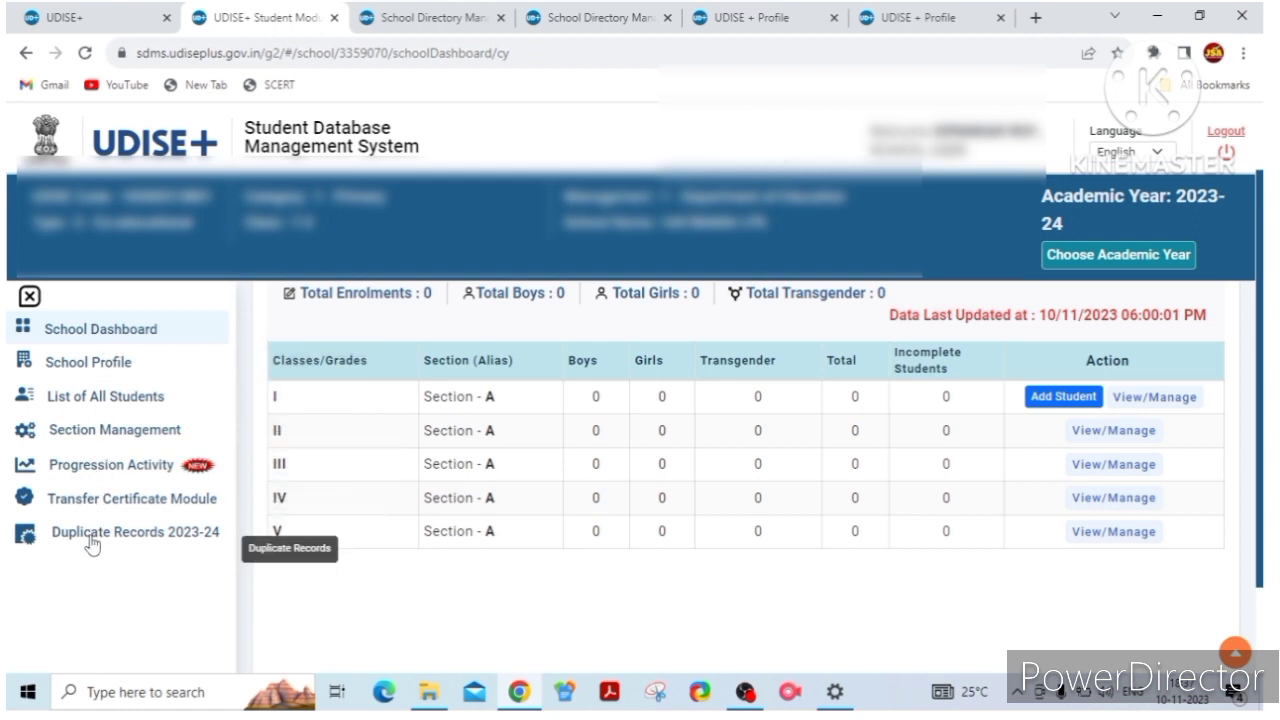
{"action": "left_click", "coordinate": [148, 478]}
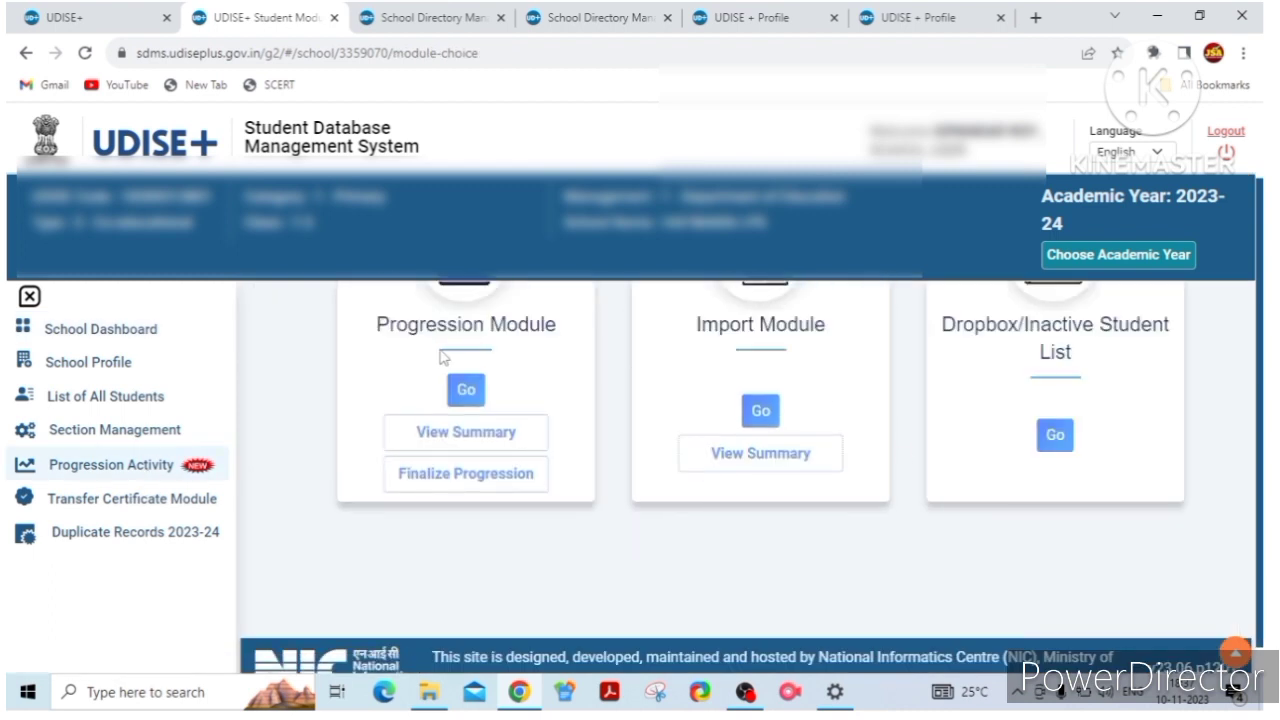
{"action": "scroll", "coordinate": [1100, 548], "scroll_direction": "up", "scroll_amount": 1}
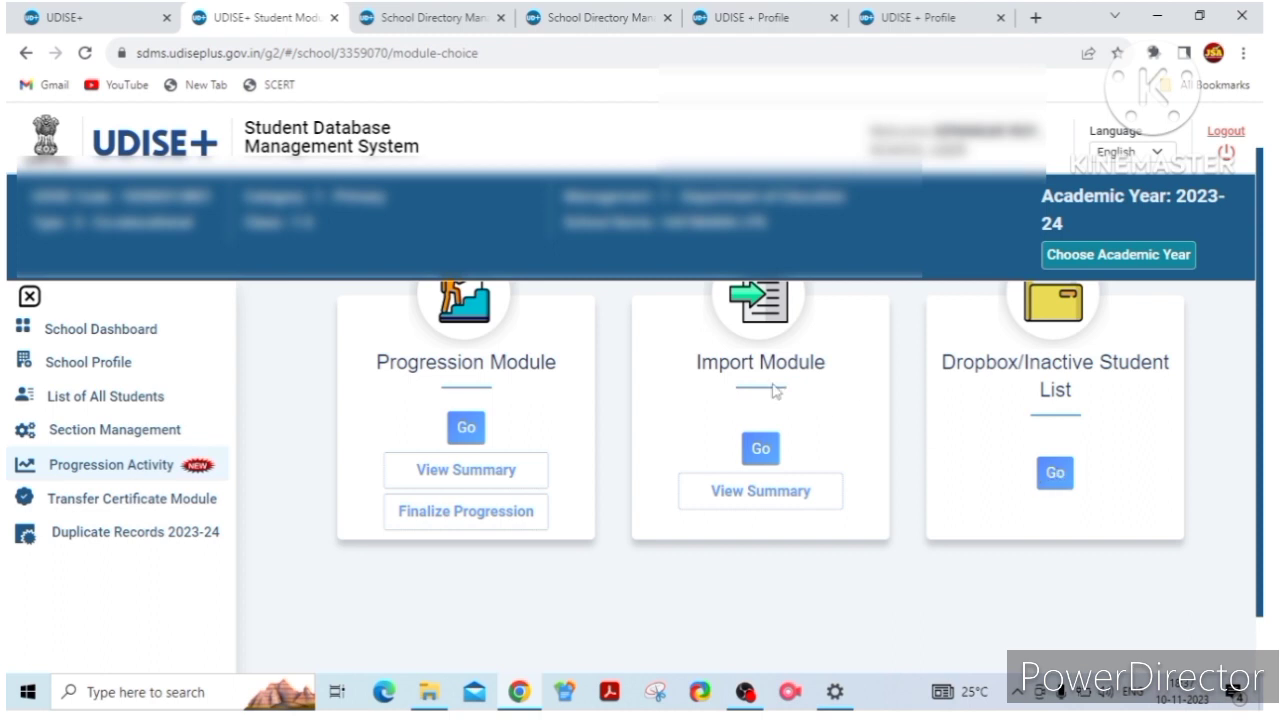
Open the Import Module and examine the Student PEN and Date of Birth search fields.
{"action": "left_click", "coordinate": [761, 448]}
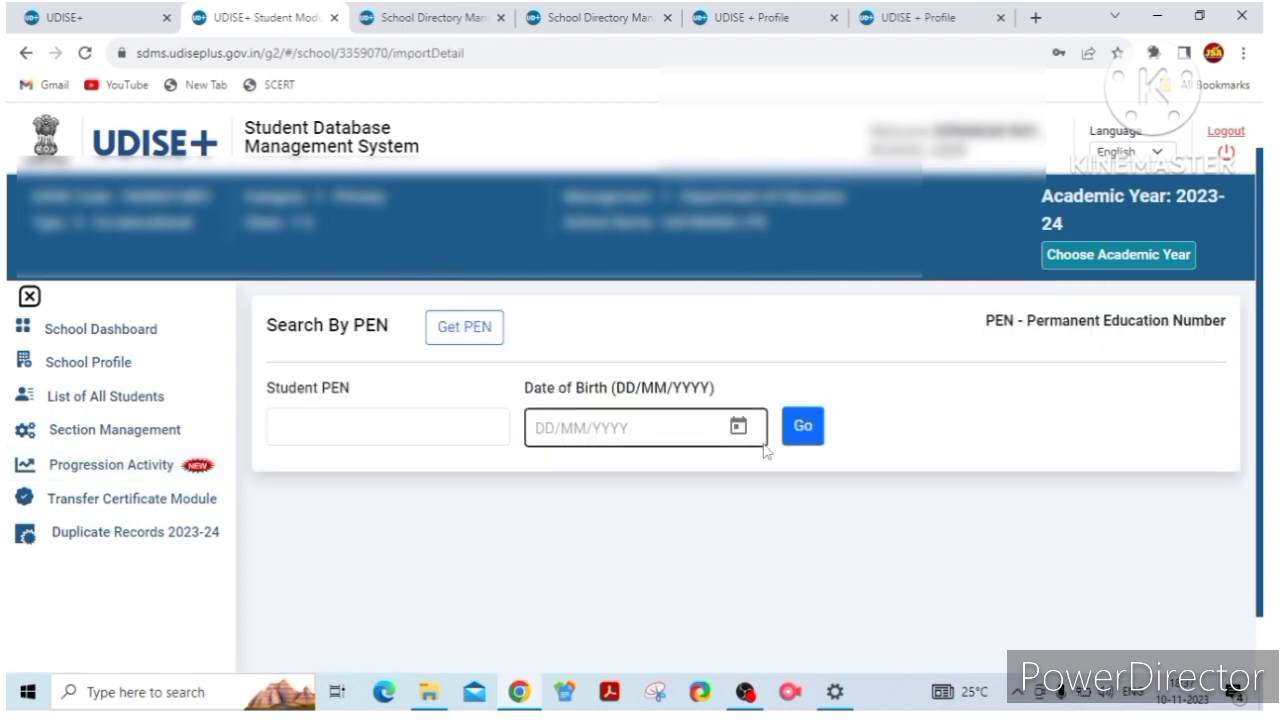
{"action": "left_click", "coordinate": [452, 424]}
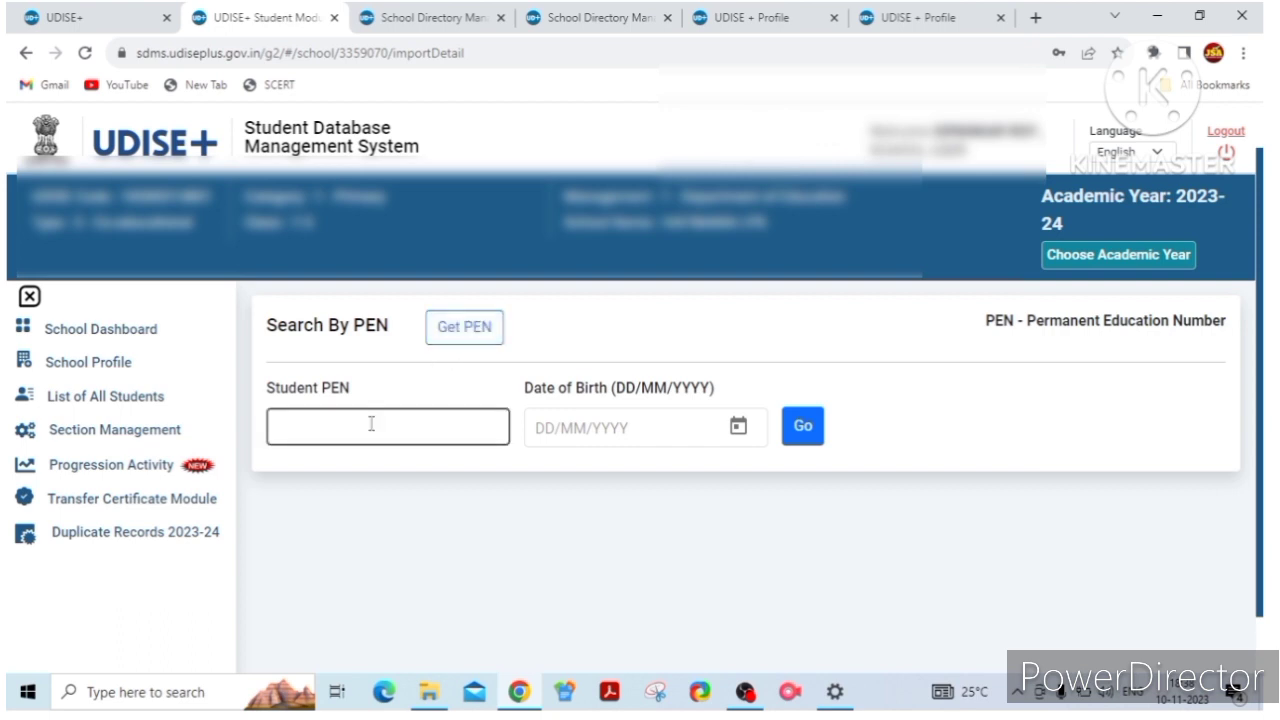
{"action": "left_click", "coordinate": [563, 426]}
{"action": "left_click", "coordinate": [434, 457]}
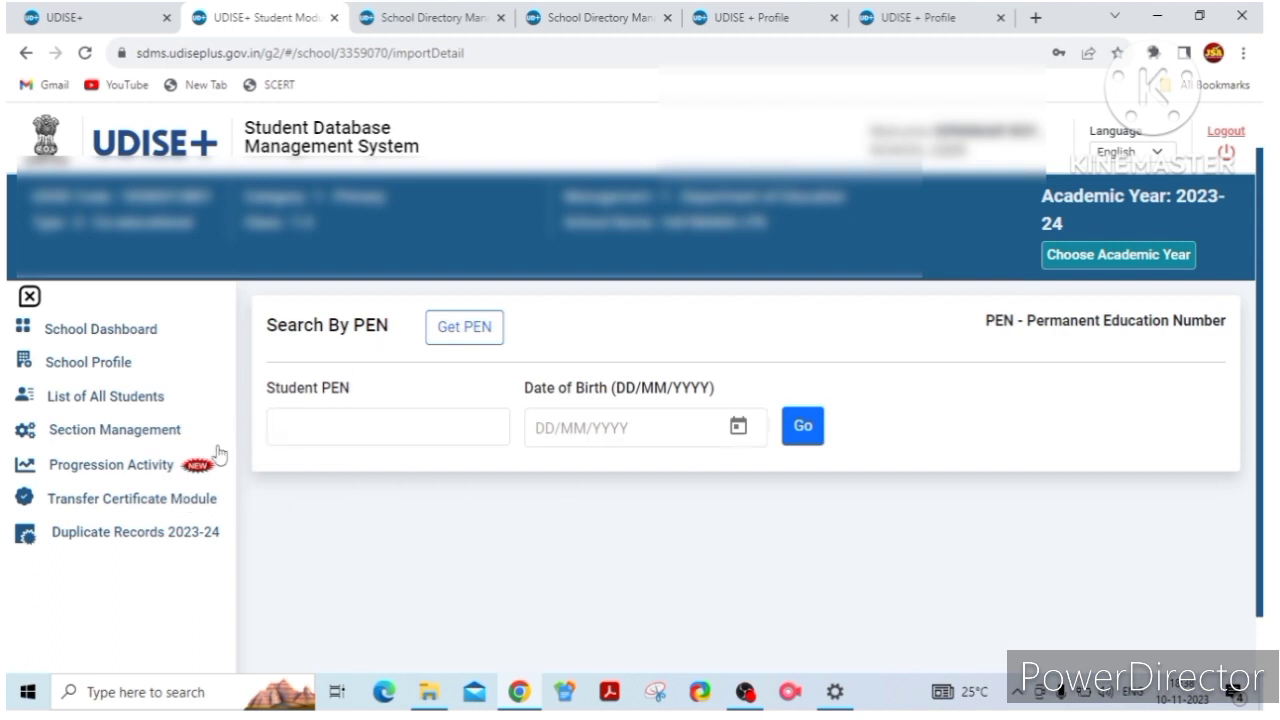
View the Import Module's summary from Progression Activity, dismiss the message, and return to the module choices.
{"action": "left_click", "coordinate": [181, 468]}
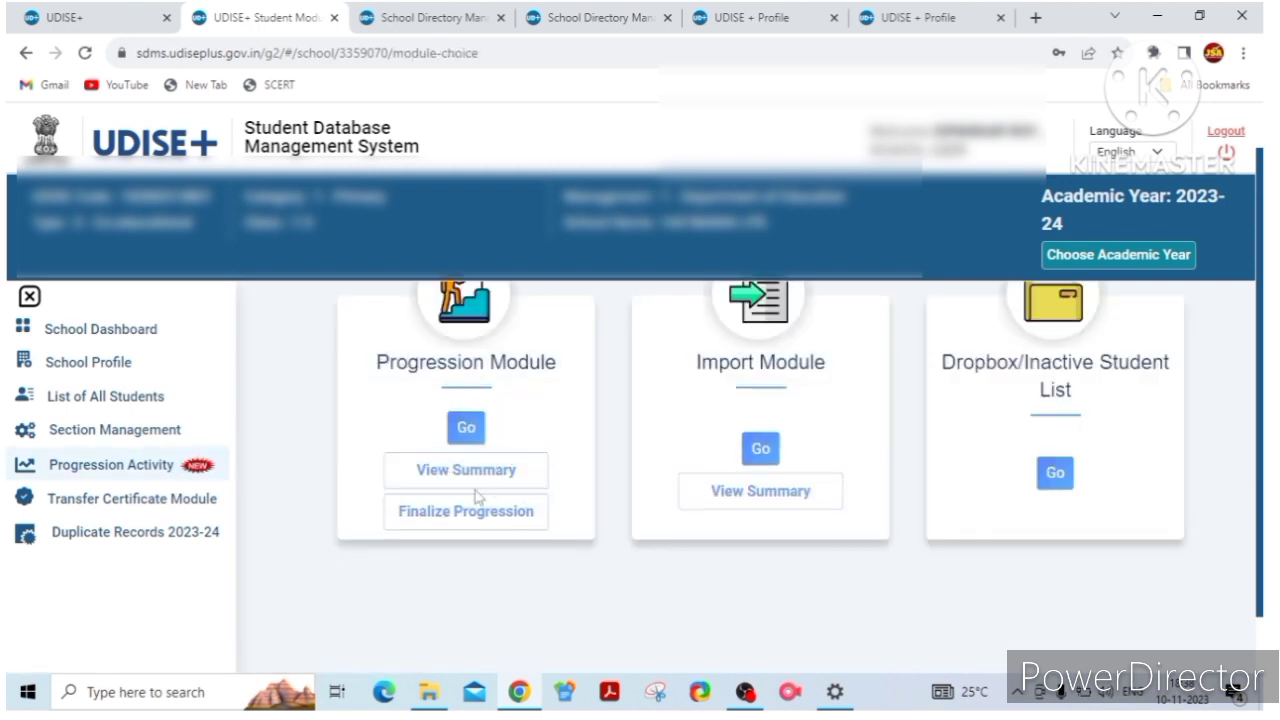
{"action": "left_click", "coordinate": [752, 502]}
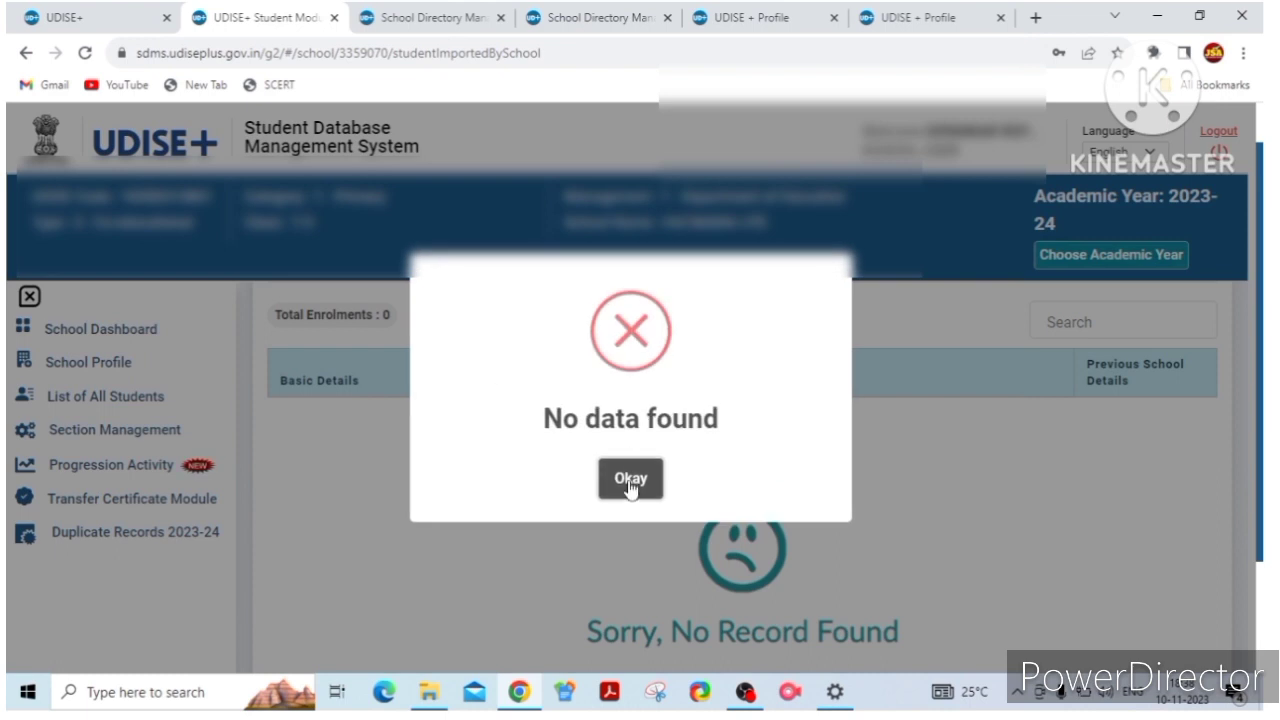
{"action": "left_click", "coordinate": [631, 486]}
{"action": "left_click", "coordinate": [155, 480]}
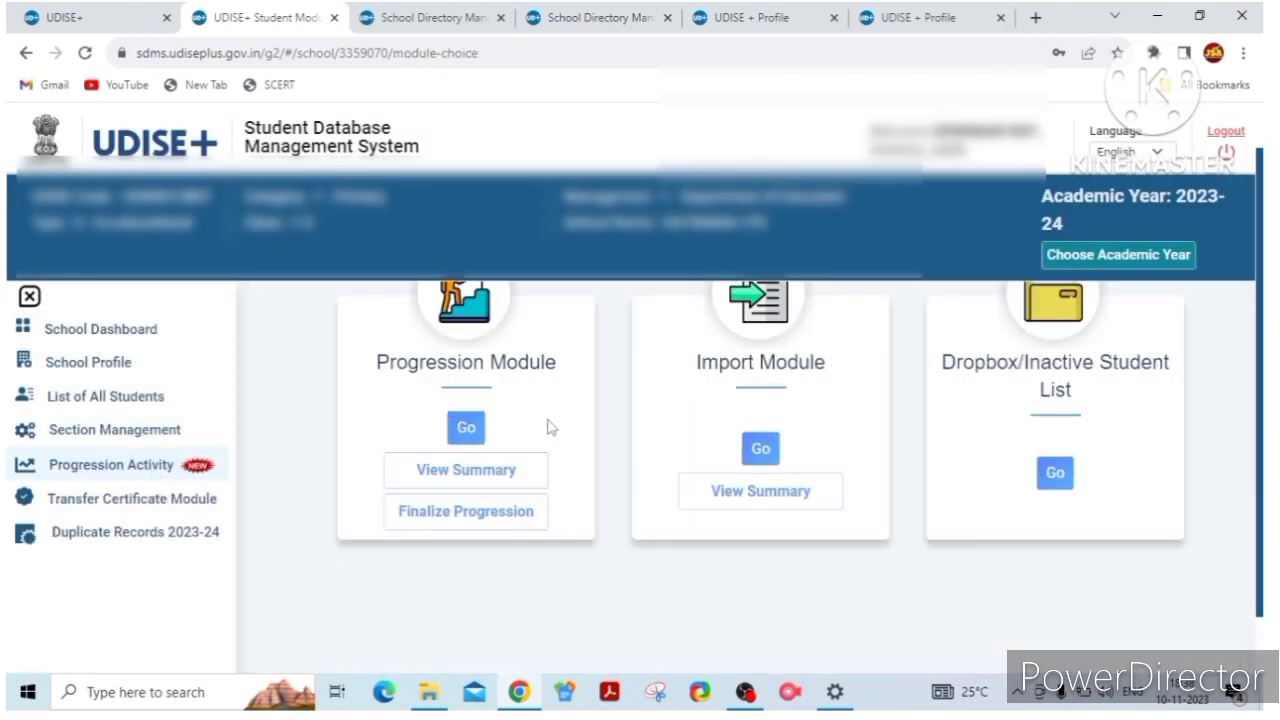
Open the Progression Module and load the promotion list for class V, section A.
{"action": "left_click", "coordinate": [464, 429]}
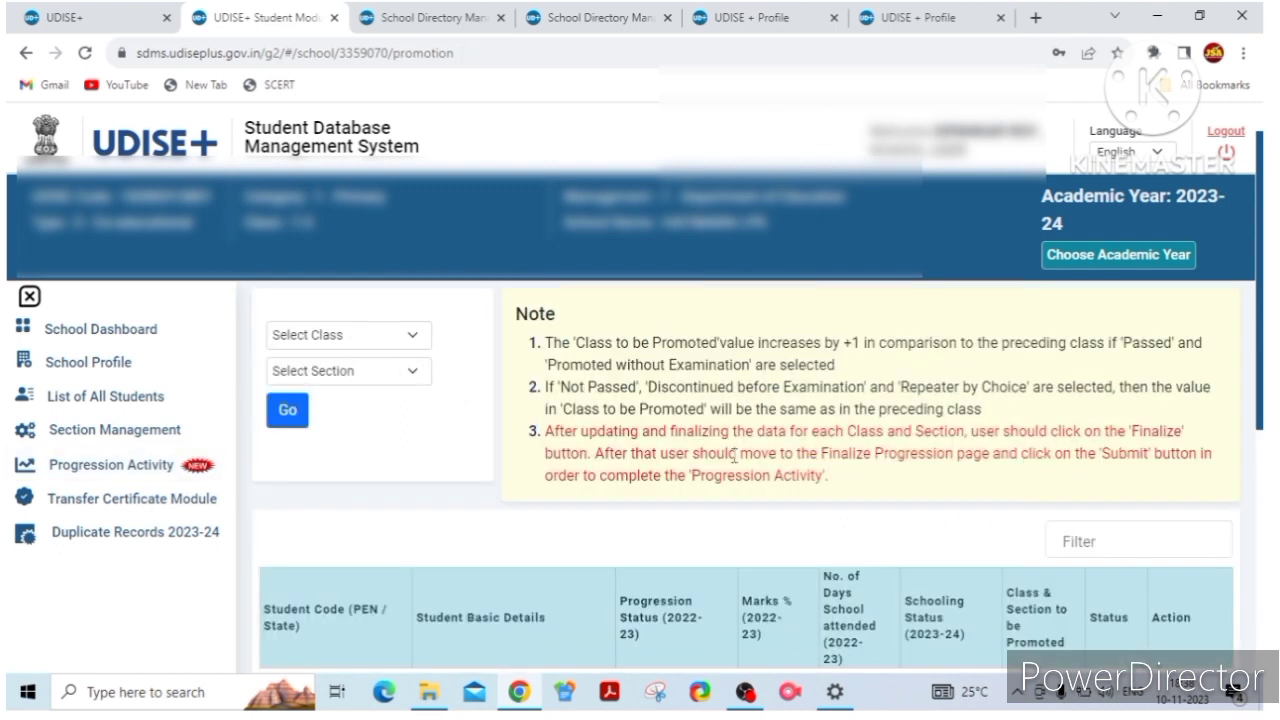
{"action": "left_click", "coordinate": [372, 340]}
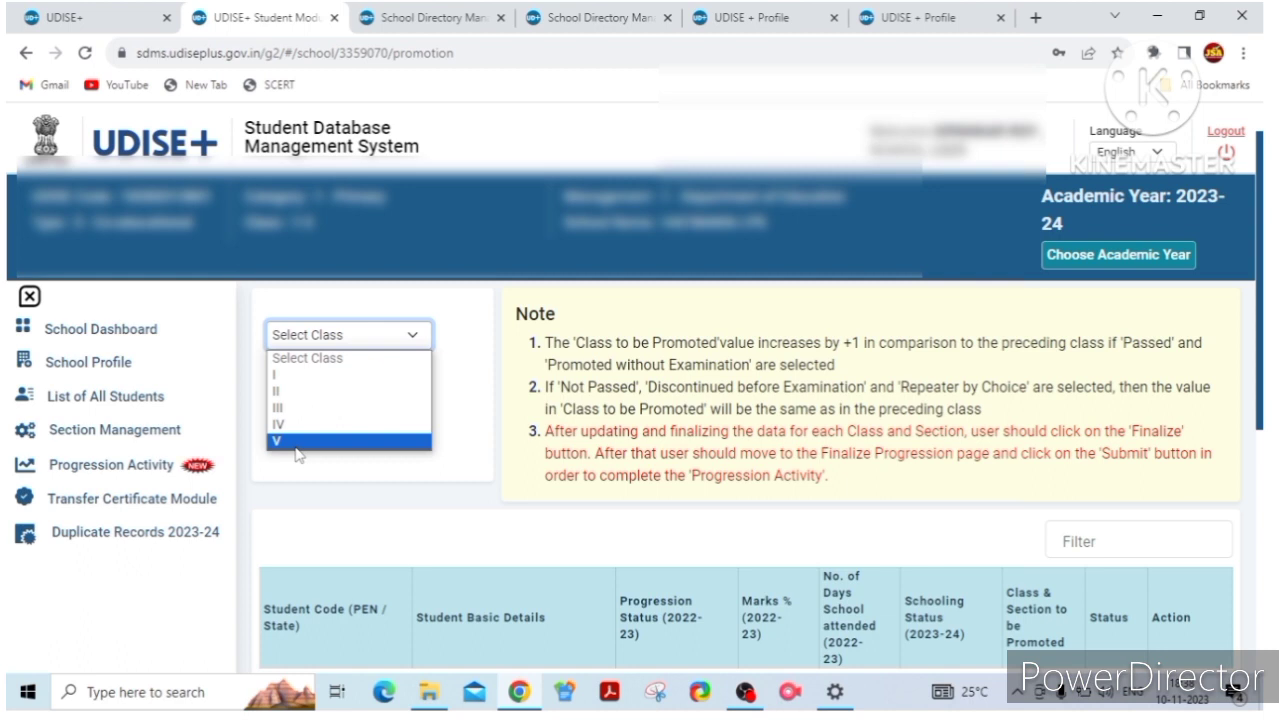
{"action": "left_click", "coordinate": [297, 442]}
{"action": "left_click", "coordinate": [380, 370]}
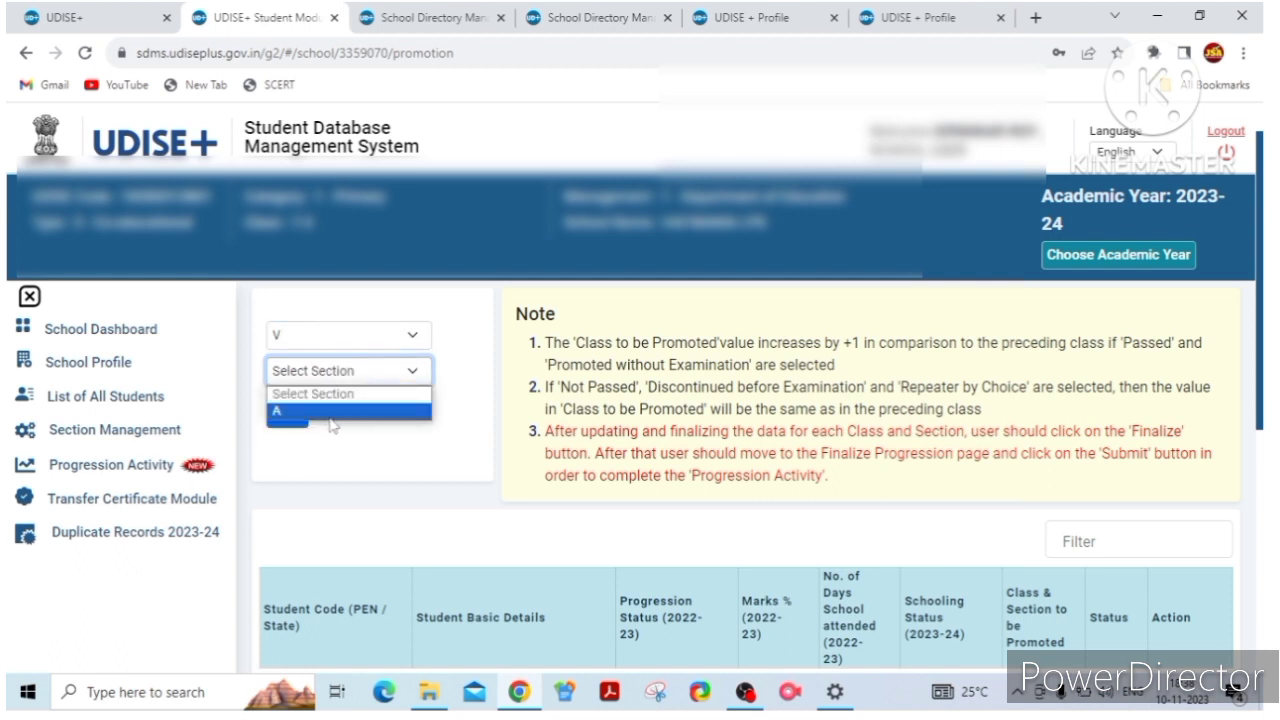
{"action": "left_click", "coordinate": [330, 412]}
{"action": "left_click", "coordinate": [295, 409]}
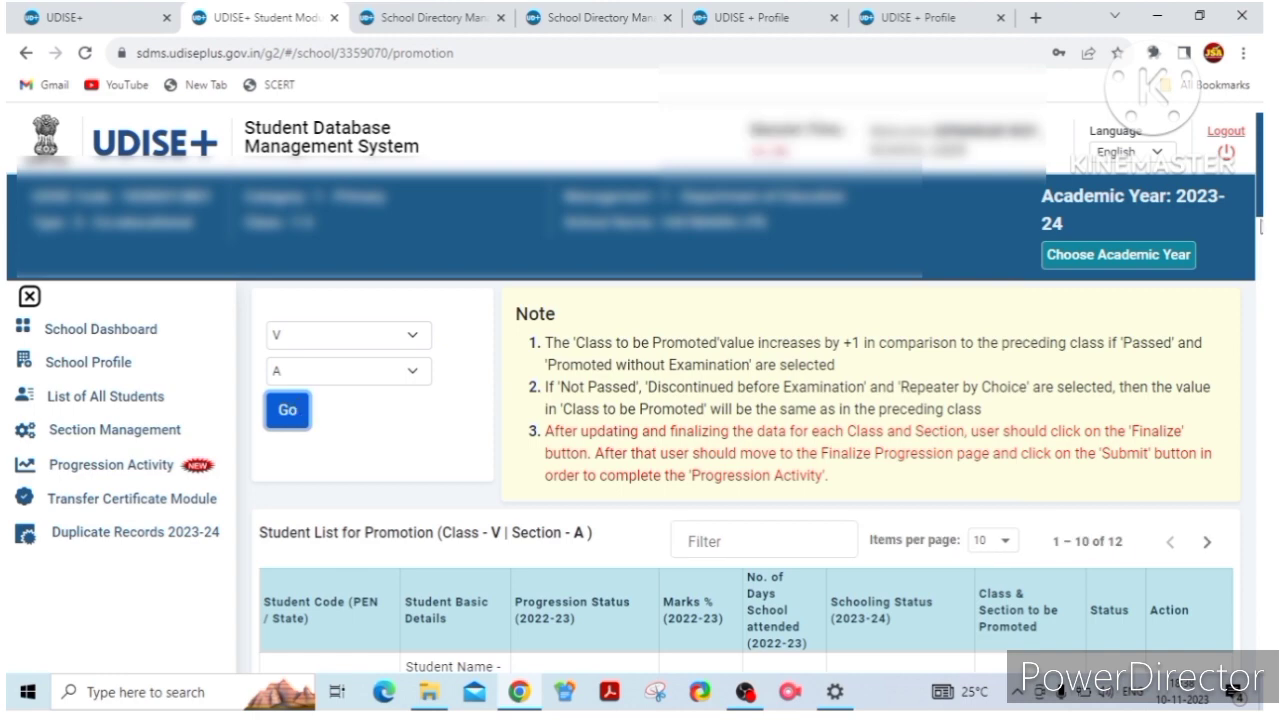
For the first class V student, choose progression status Promoted and schooling status Left School with TC/without TC.
{"action": "scroll", "coordinate": [760, 480], "scroll_direction": "down", "scroll_amount": 2}
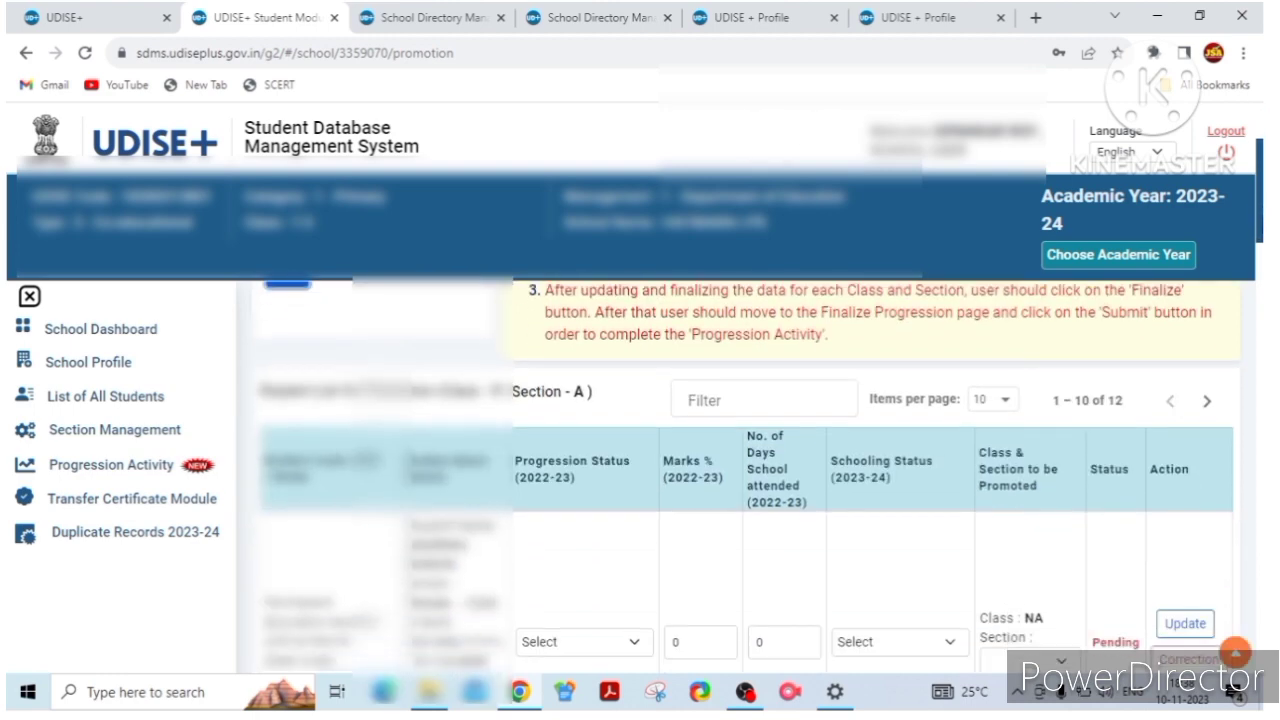
{"action": "scroll", "coordinate": [1040, 370], "scroll_direction": "down", "scroll_amount": 3}
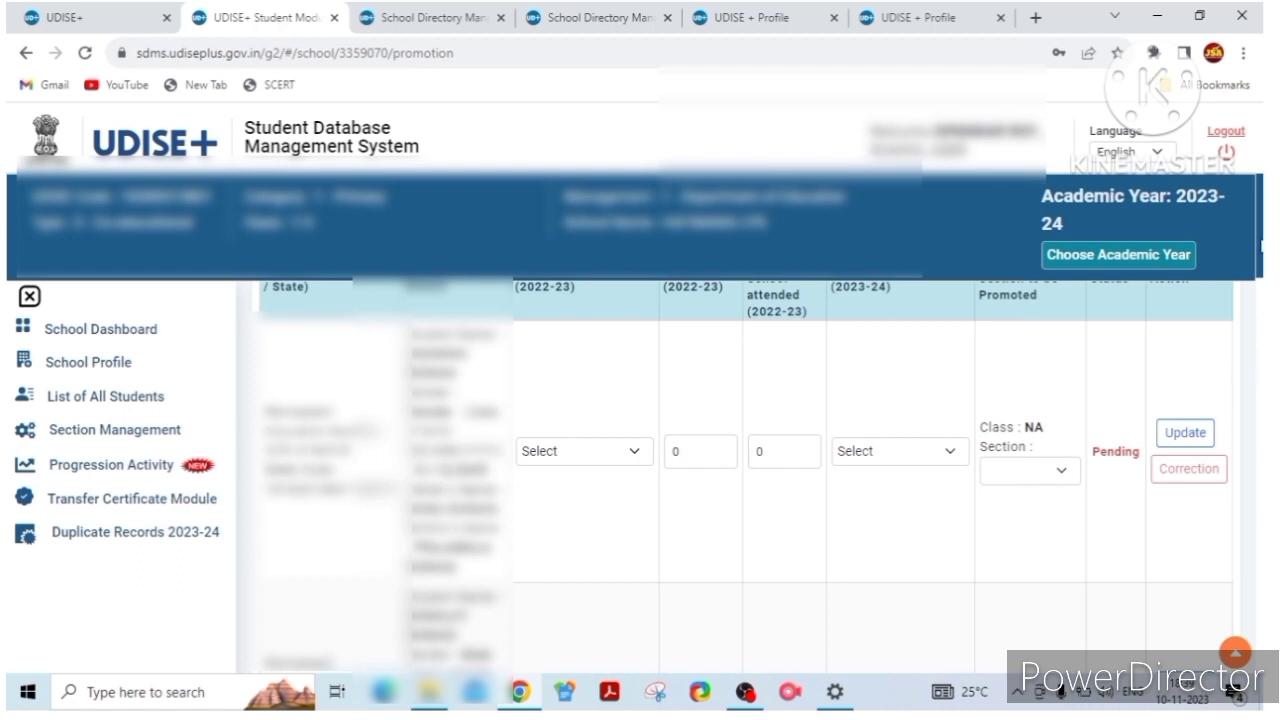
{"action": "scroll", "coordinate": [1261, 245], "scroll_direction": "up", "scroll_amount": 1}
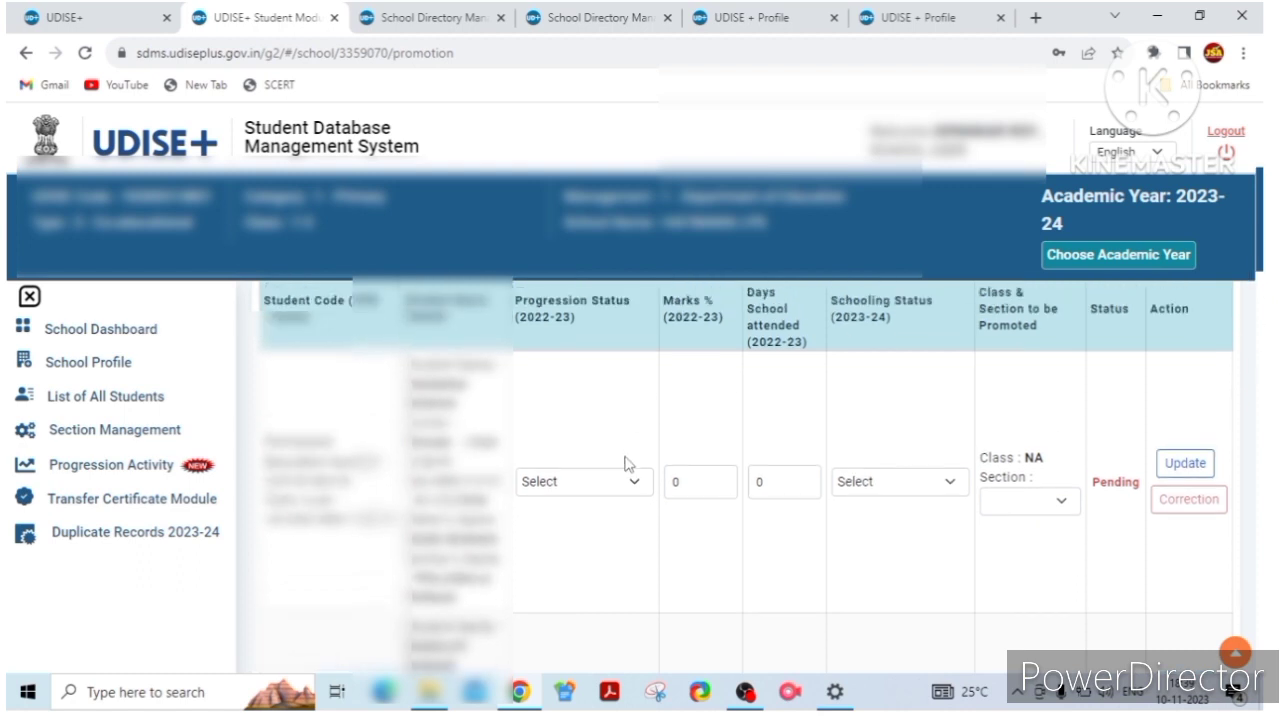
{"action": "left_click", "coordinate": [609, 488]}
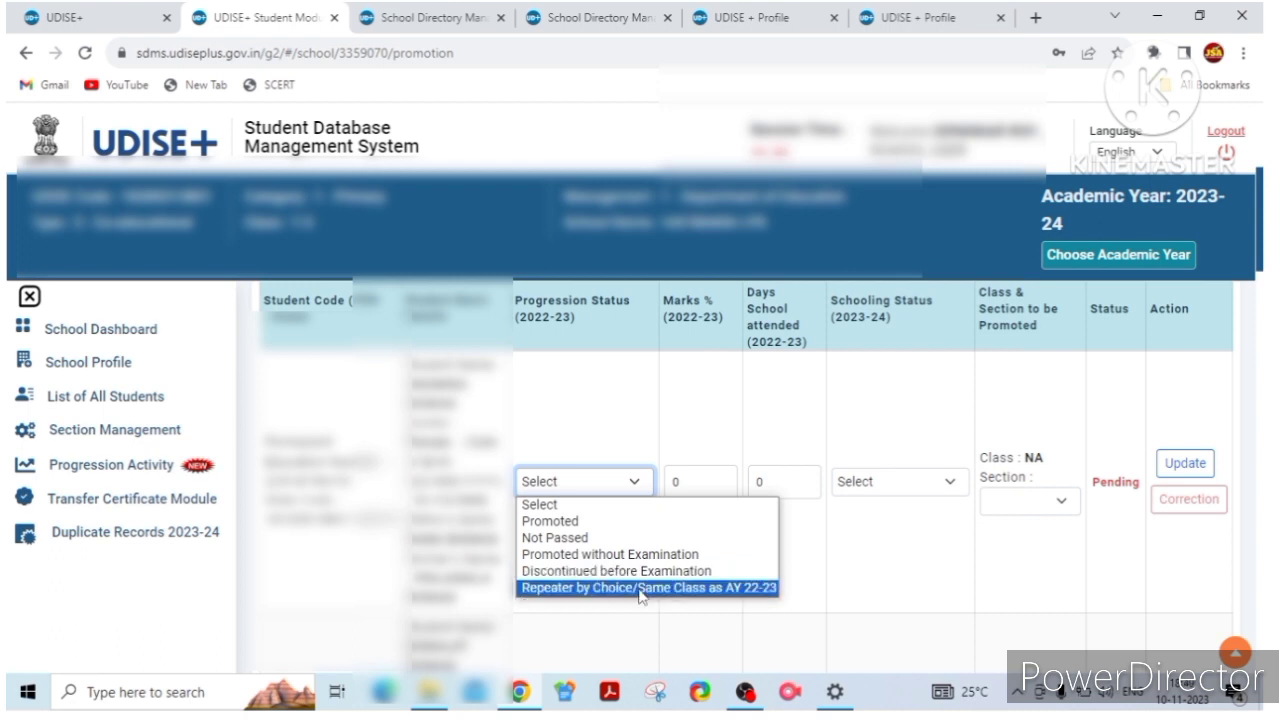
{"action": "left_click", "coordinate": [570, 520]}
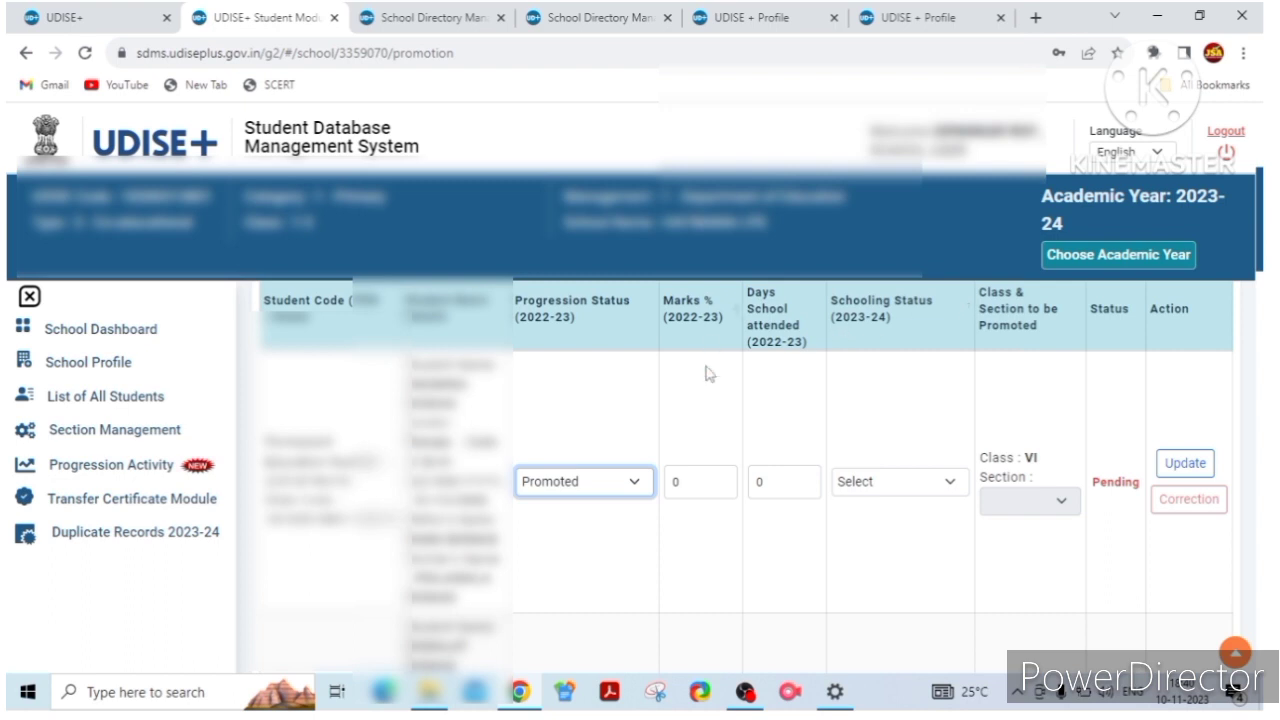
{"action": "left_click", "coordinate": [700, 485]}
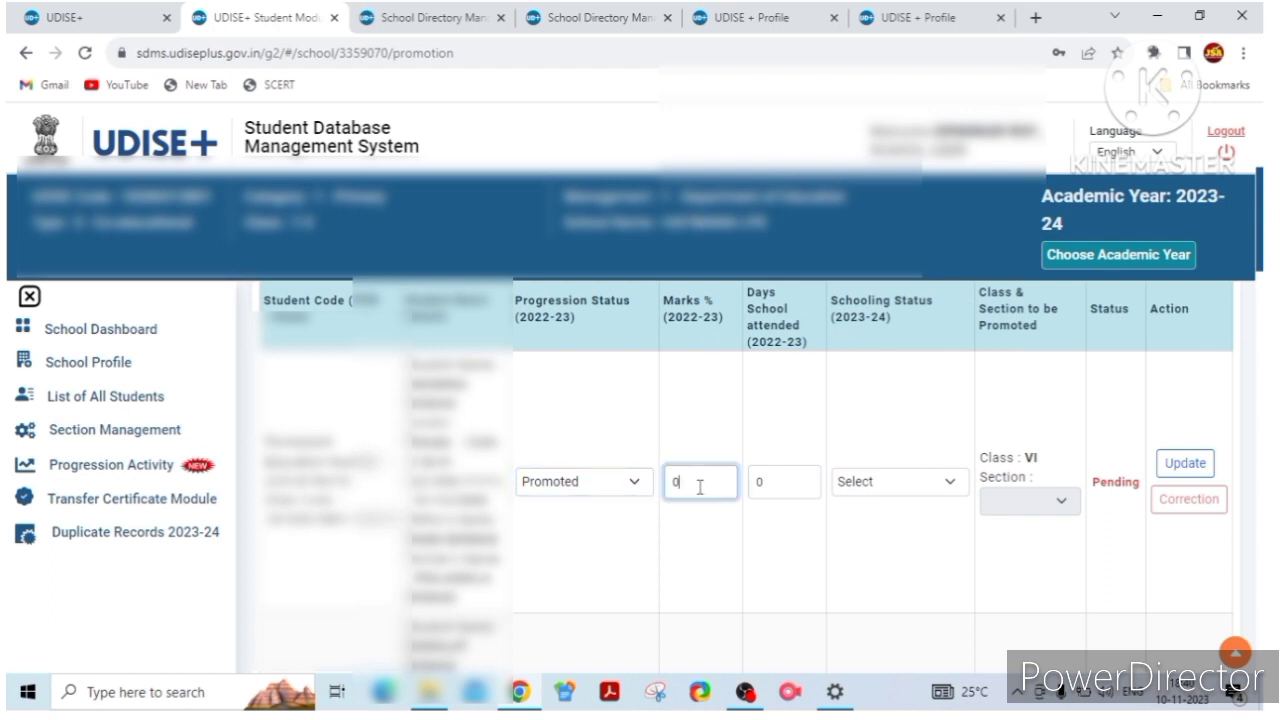
{"action": "left_click", "coordinate": [785, 481]}
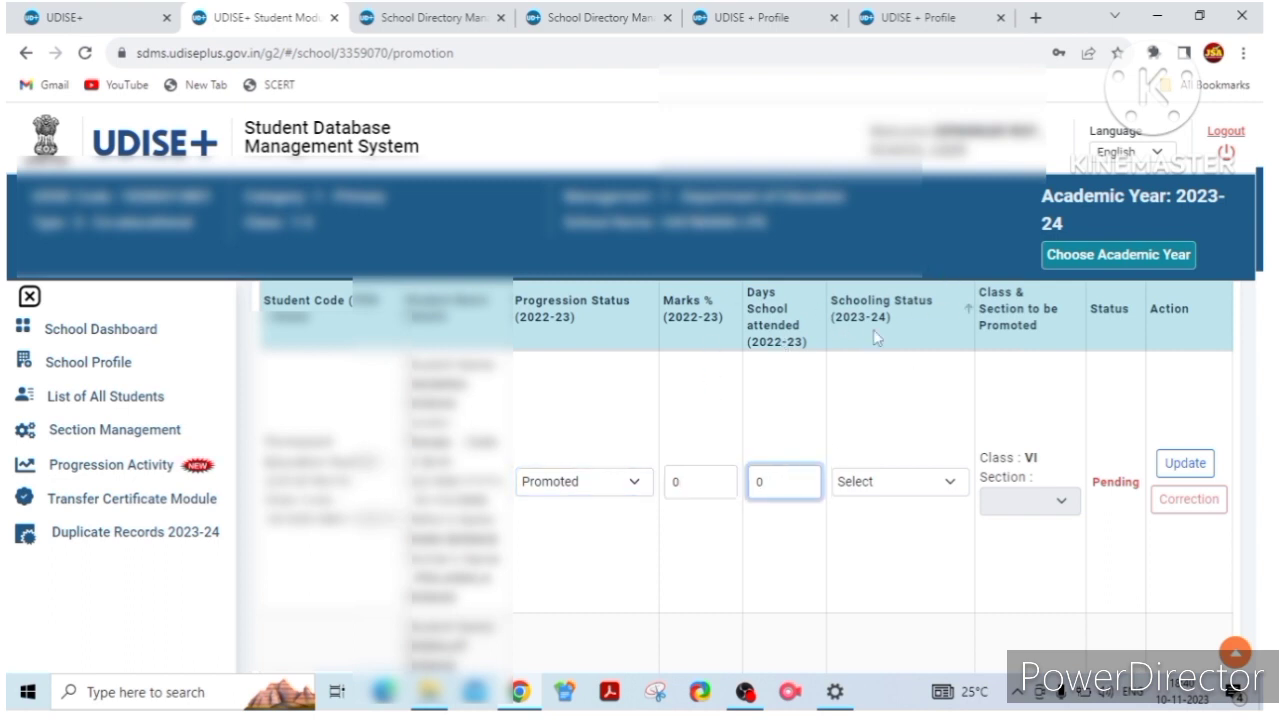
{"action": "left_click", "coordinate": [896, 485]}
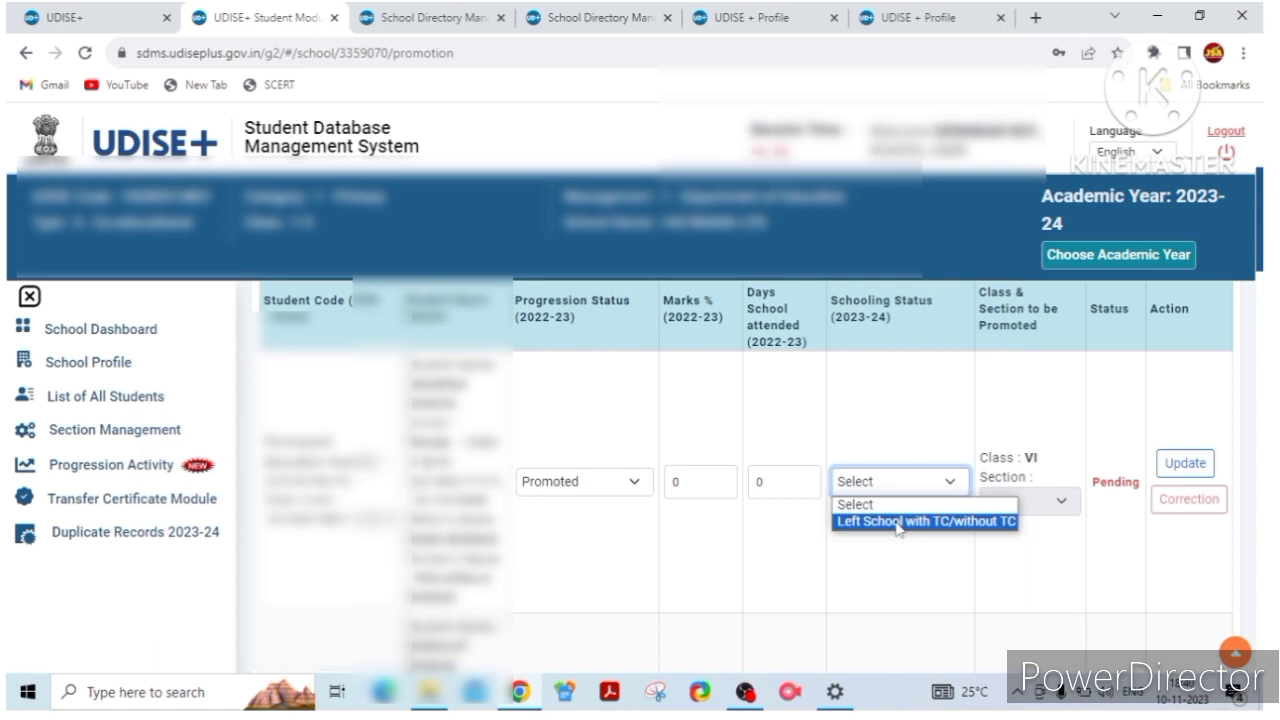
{"action": "key", "text": "Up"}
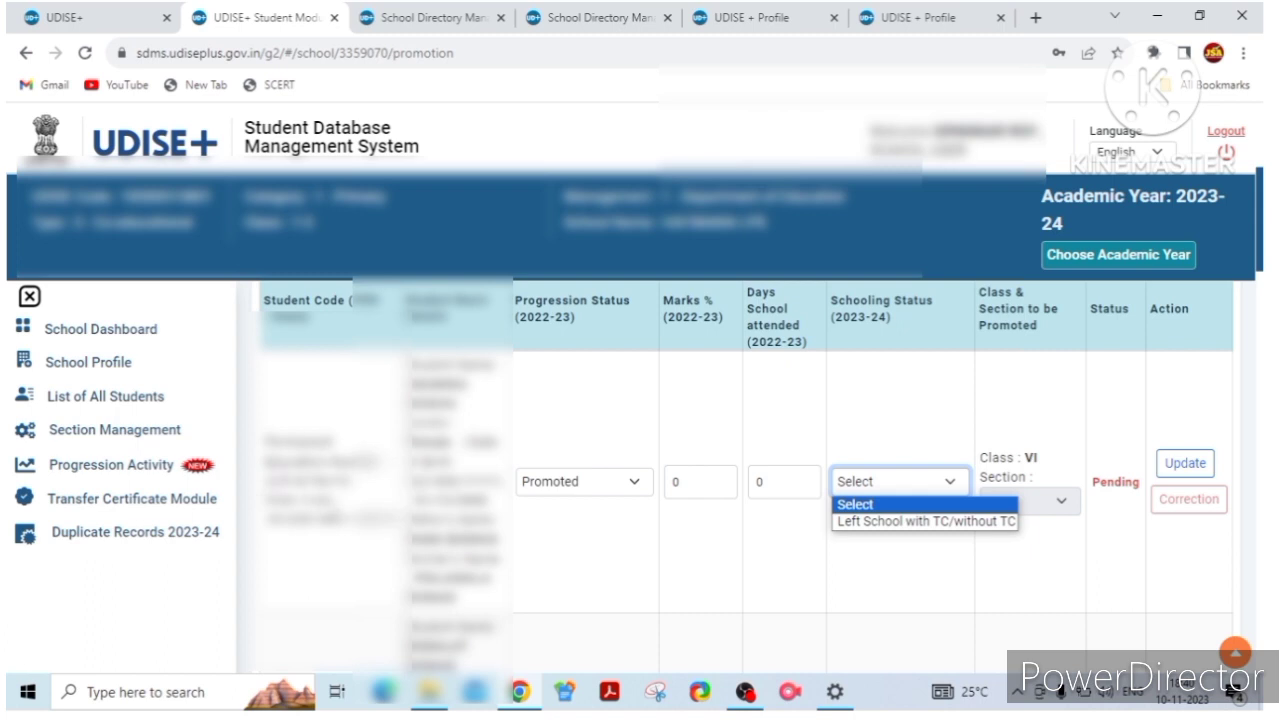
{"action": "left_click", "coordinate": [952, 522]}
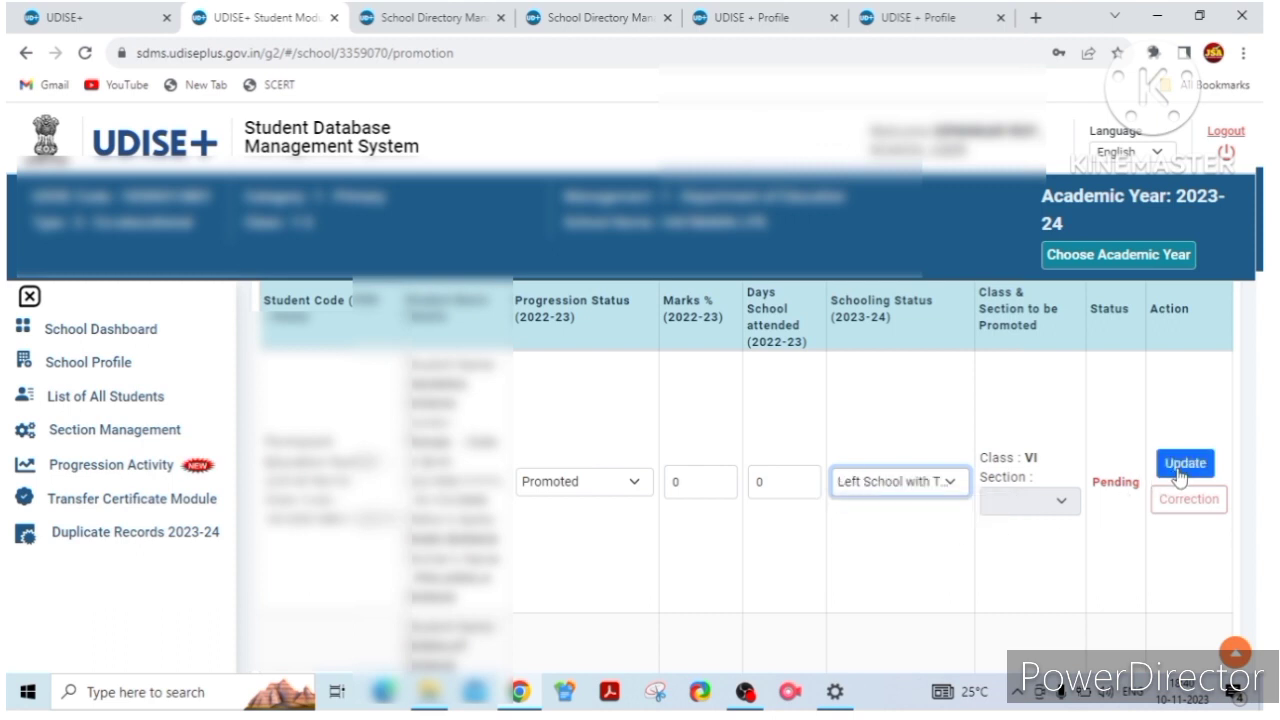
{"action": "left_click", "coordinate": [1047, 505]}
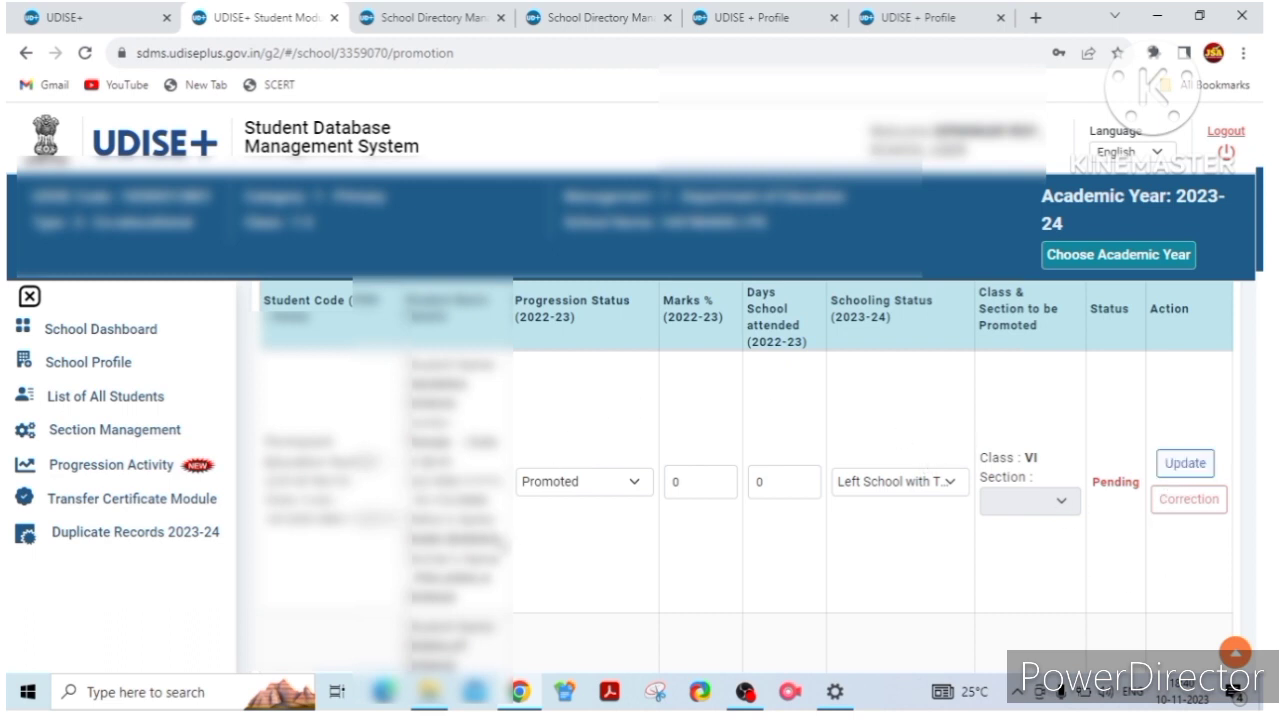
Load the promotion list for class IV, section A.
{"action": "scroll", "coordinate": [1084, 360], "scroll_direction": "up", "scroll_amount": 1}
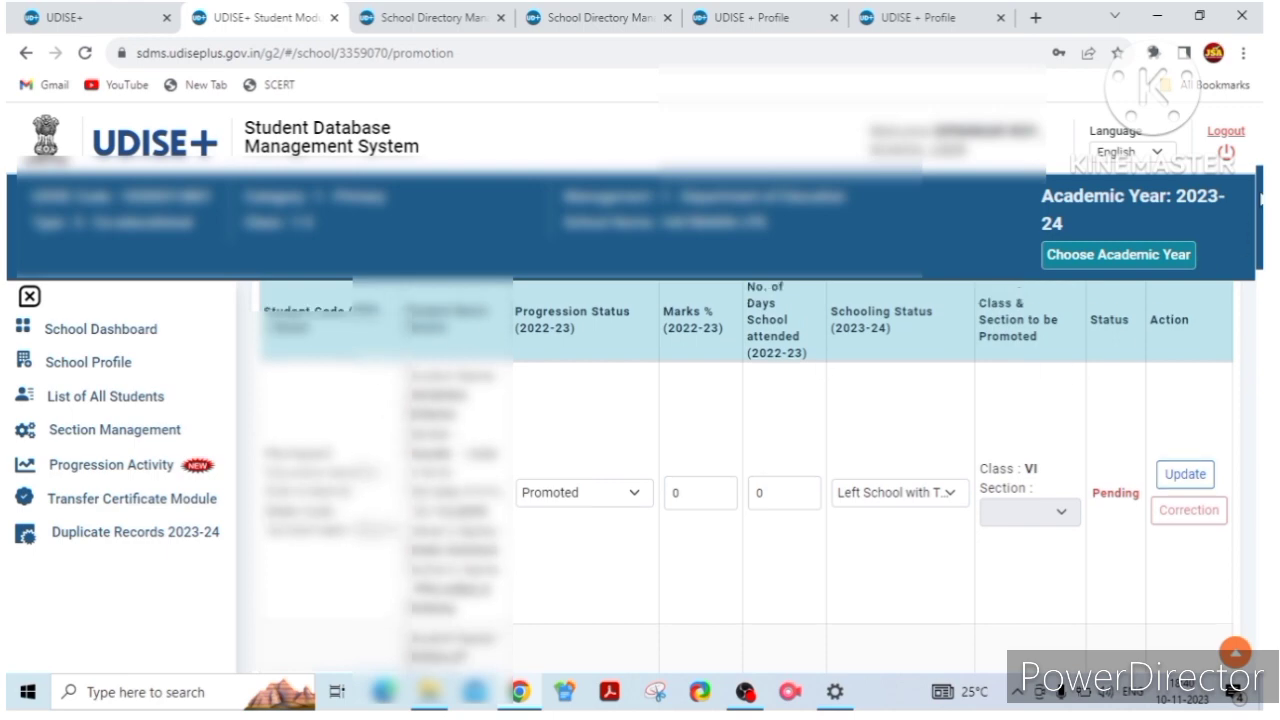
{"action": "scroll", "coordinate": [352, 412], "scroll_direction": "up", "scroll_amount": 3}
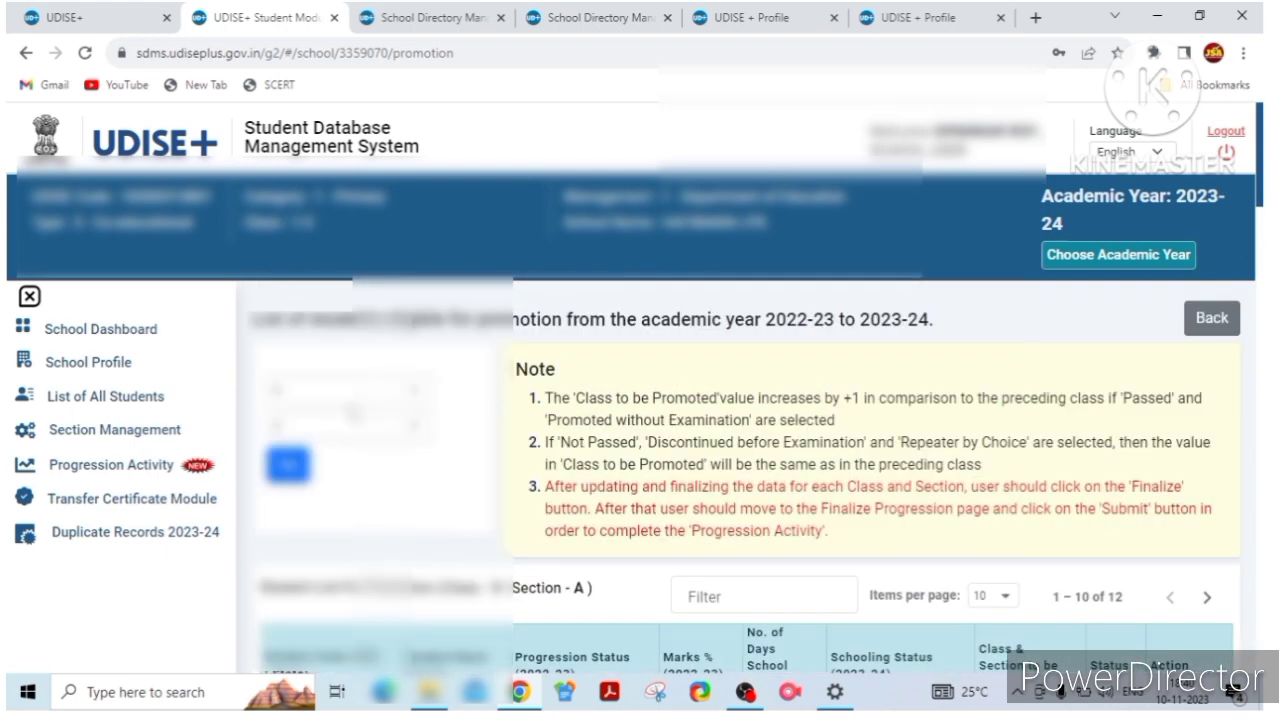
{"action": "left_click", "coordinate": [351, 401]}
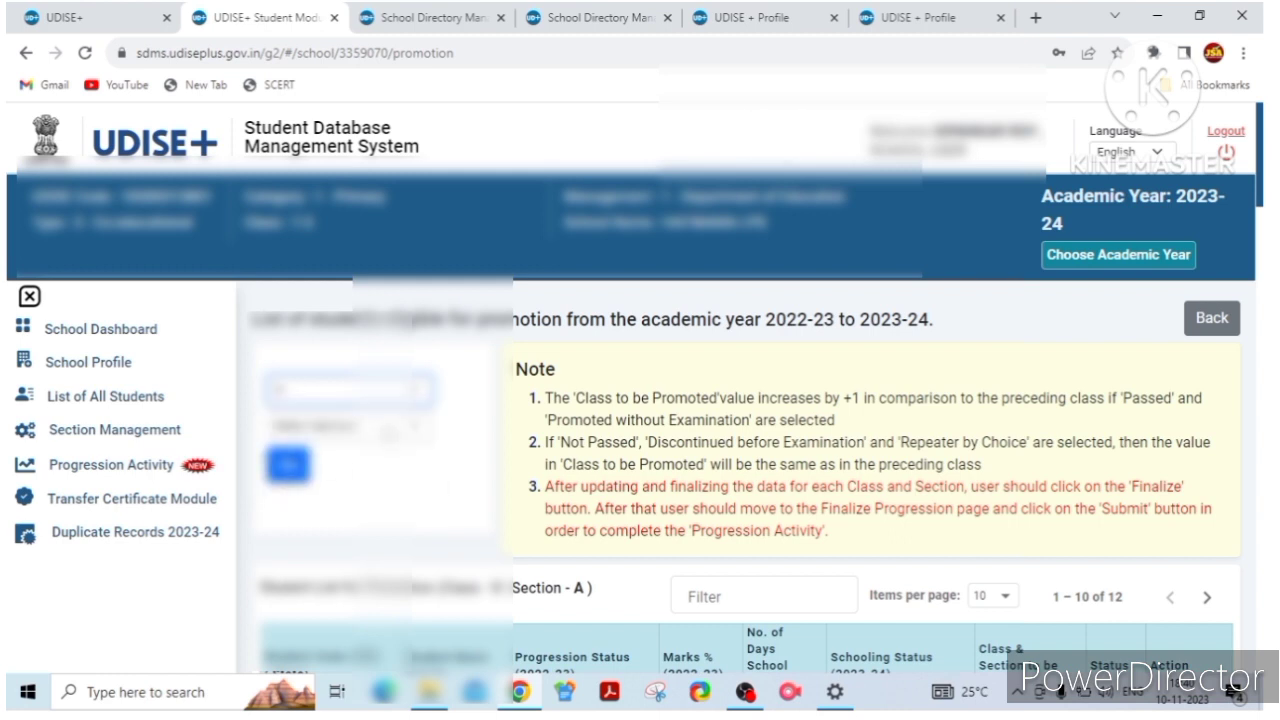
{"action": "left_click", "coordinate": [350, 481]}
{"action": "left_click", "coordinate": [350, 425]}
{"action": "left_click", "coordinate": [350, 450]}
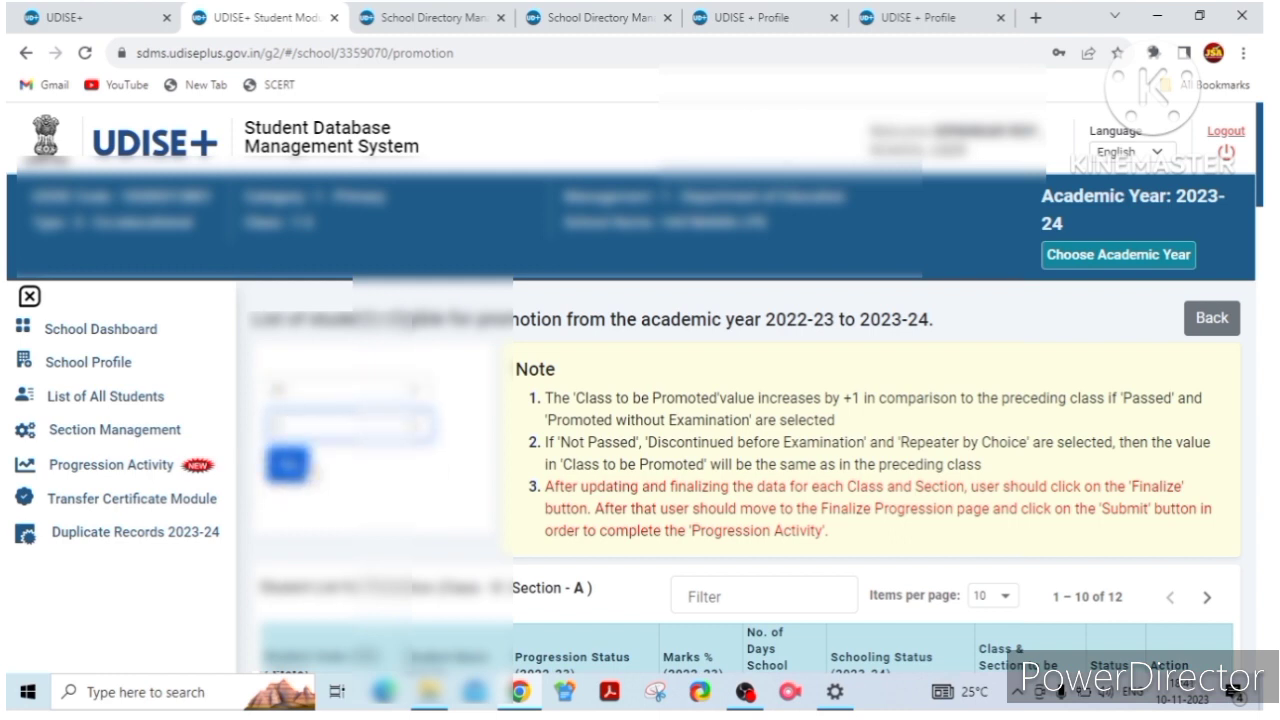
{"action": "left_click", "coordinate": [290, 466]}
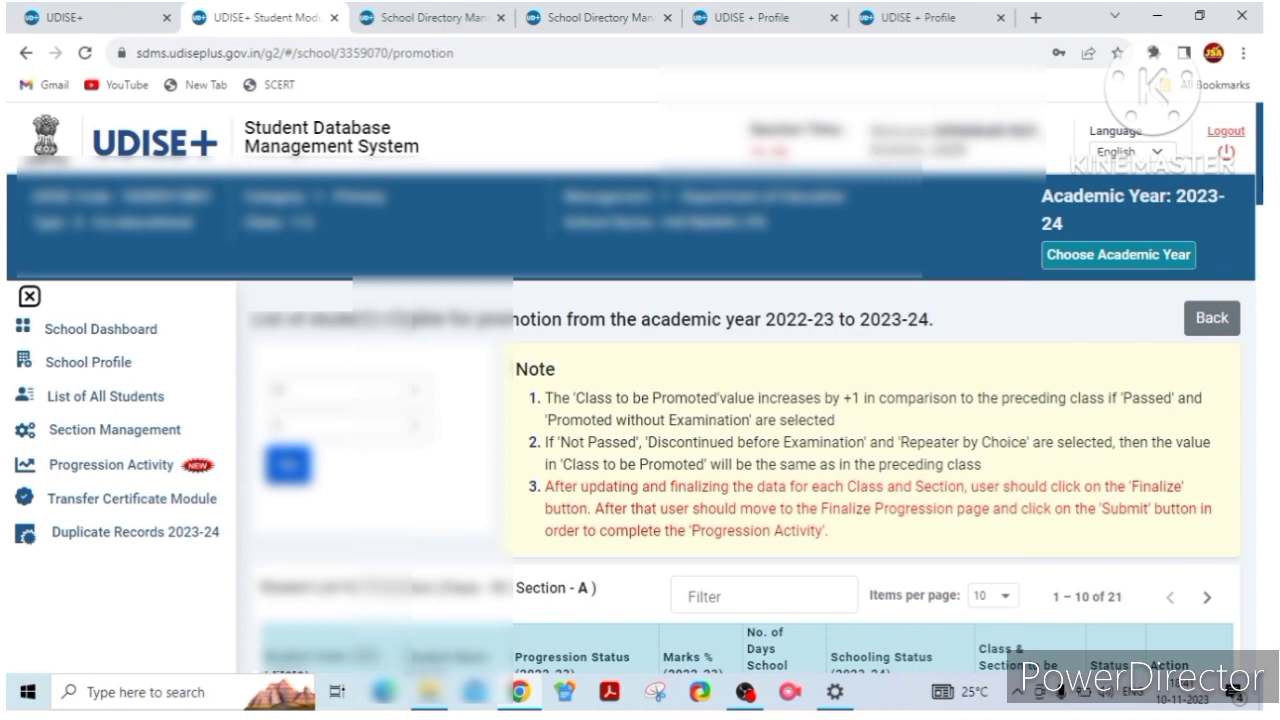
Set the first class IV student's progression status for 2022-23 to Promoted.
{"action": "scroll", "coordinate": [740, 480], "scroll_direction": "down", "scroll_amount": 5}
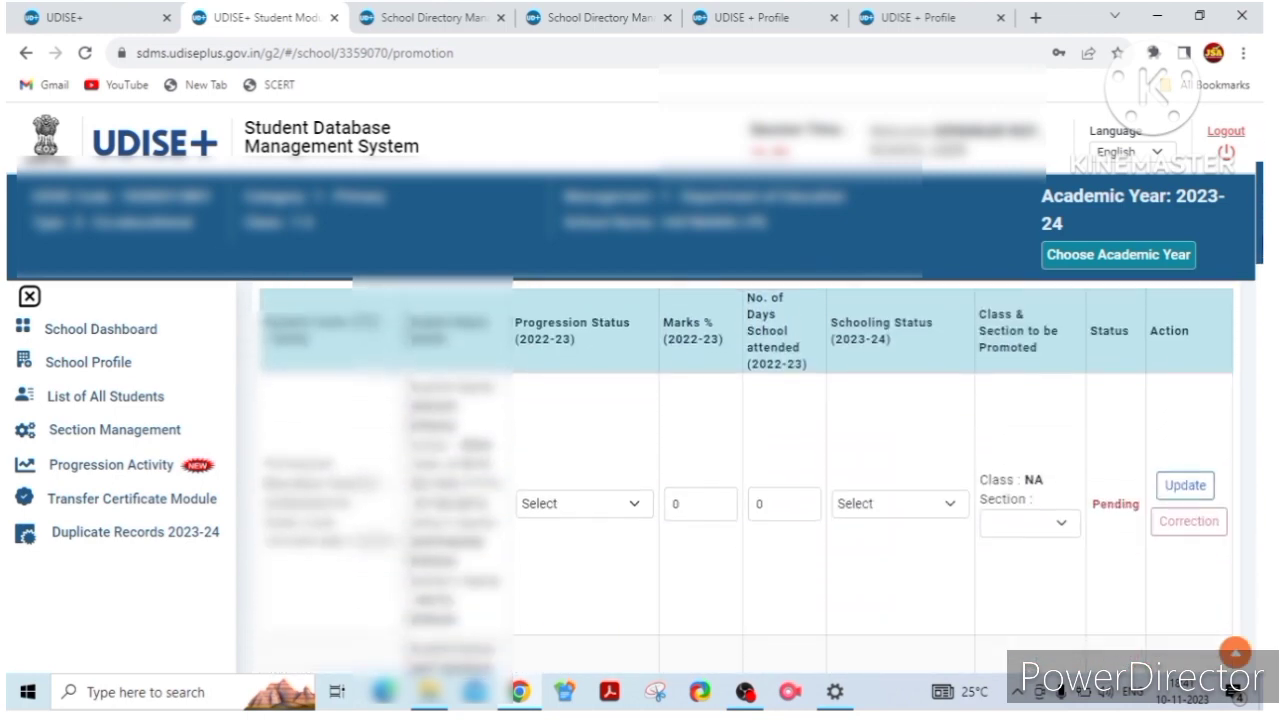
{"action": "left_click", "coordinate": [630, 504]}
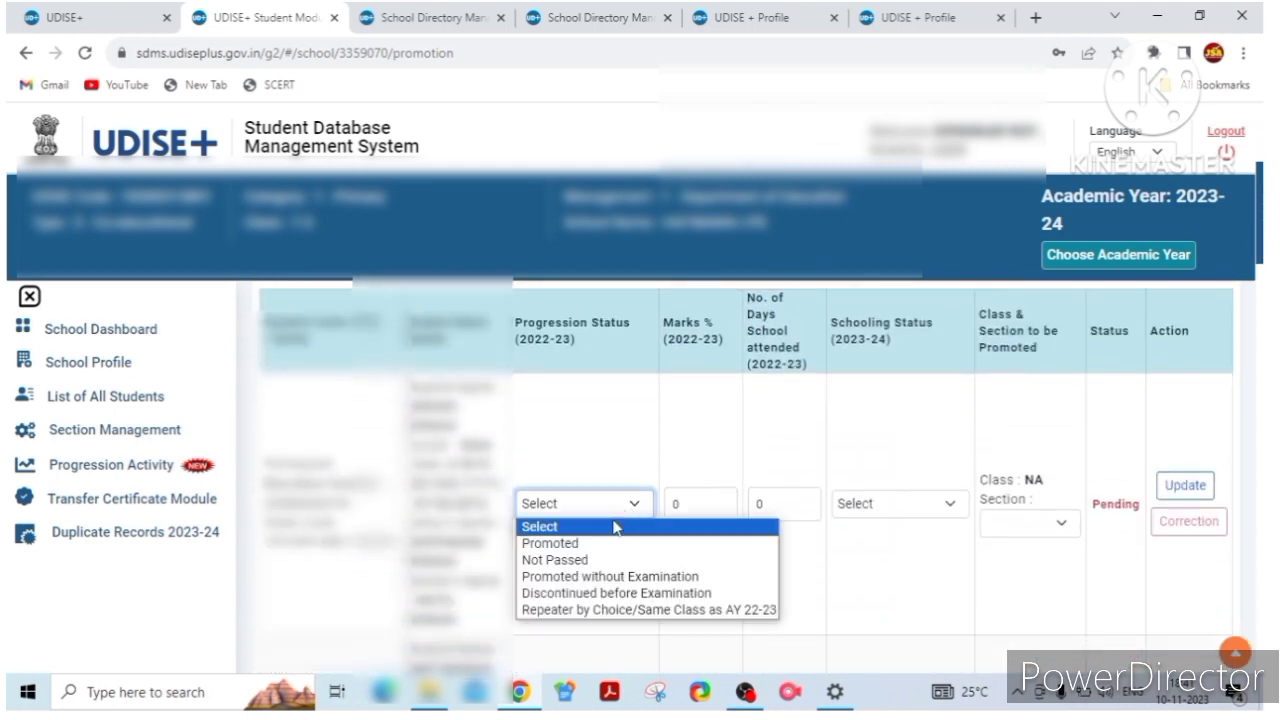
{"action": "left_click", "coordinate": [596, 545]}
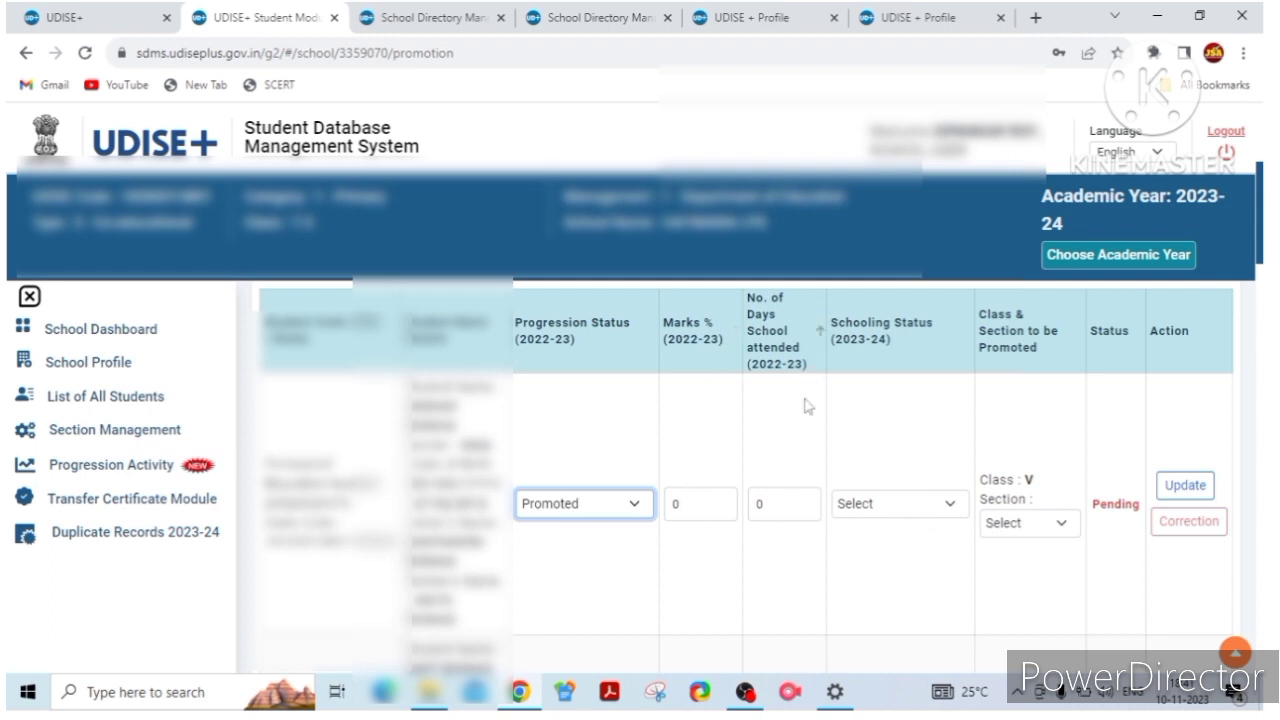
Examine the schooling status and promoted section options for the first class IV student, and go back to Progression Activity.
{"action": "left_click", "coordinate": [882, 514]}
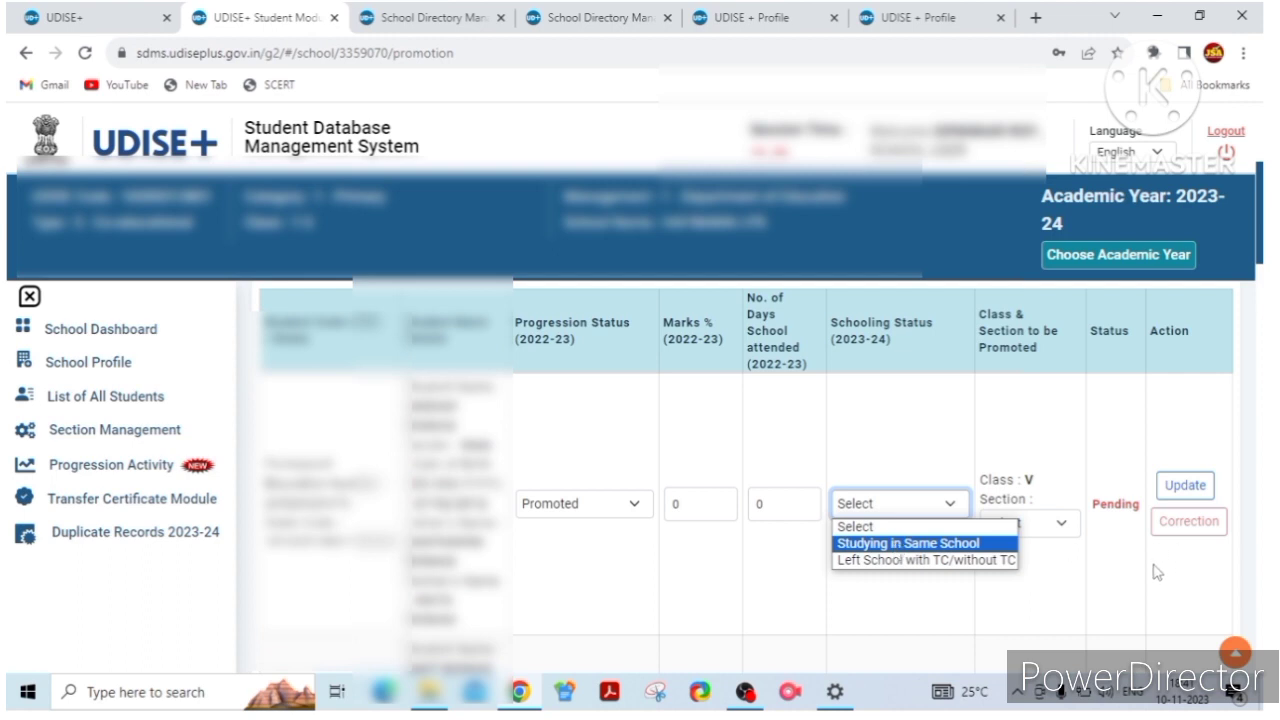
{"action": "left_click", "coordinate": [1094, 508]}
{"action": "left_click", "coordinate": [1046, 529]}
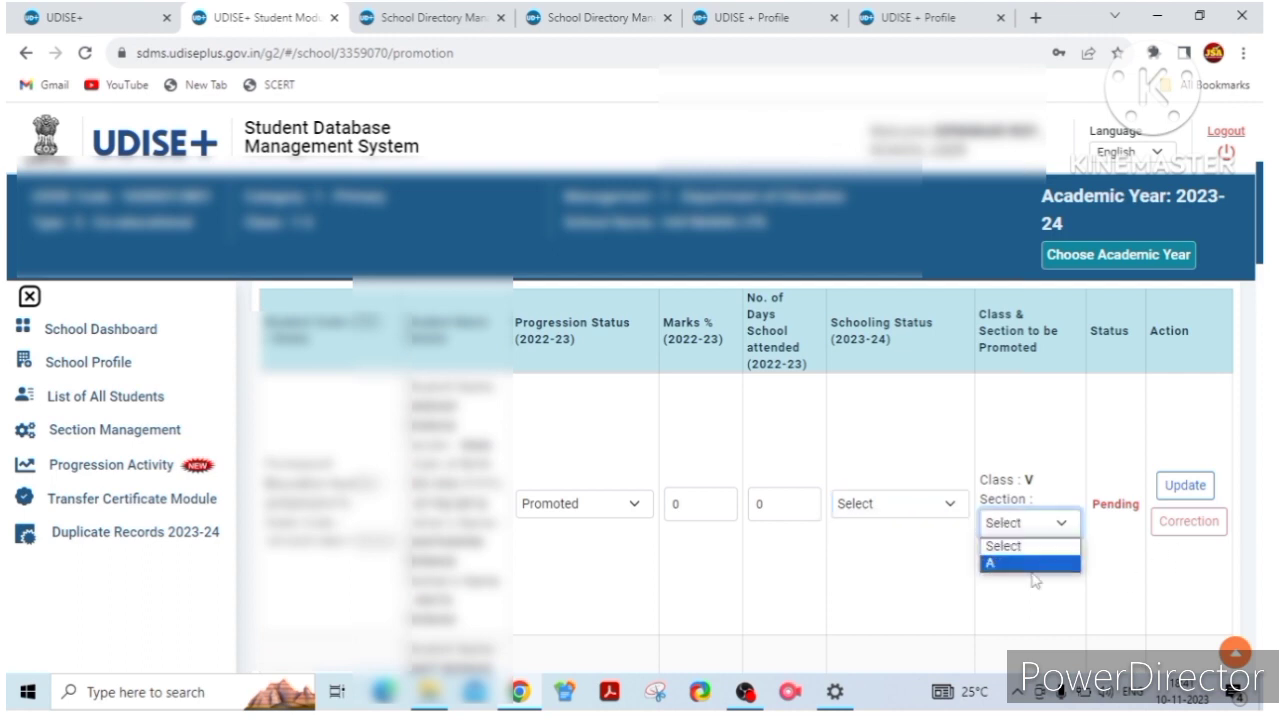
{"action": "left_click", "coordinate": [962, 568]}
{"action": "left_click", "coordinate": [1040, 530]}
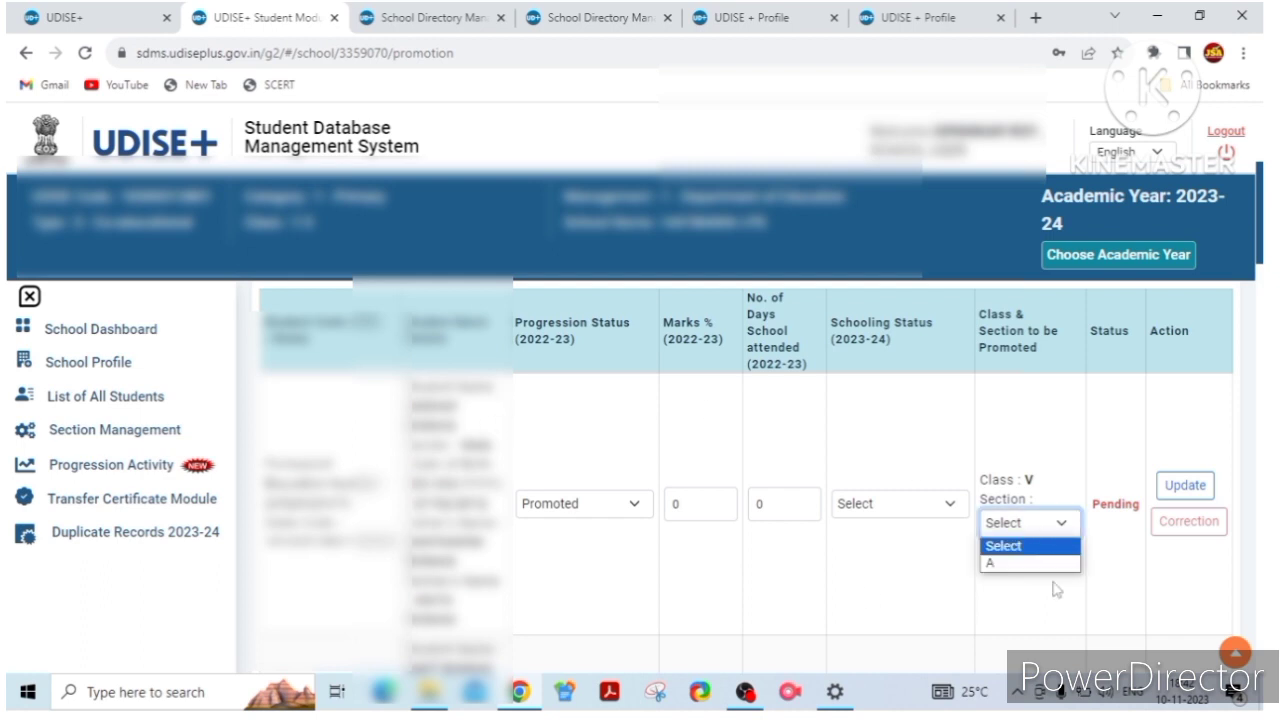
{"action": "left_click", "coordinate": [930, 570]}
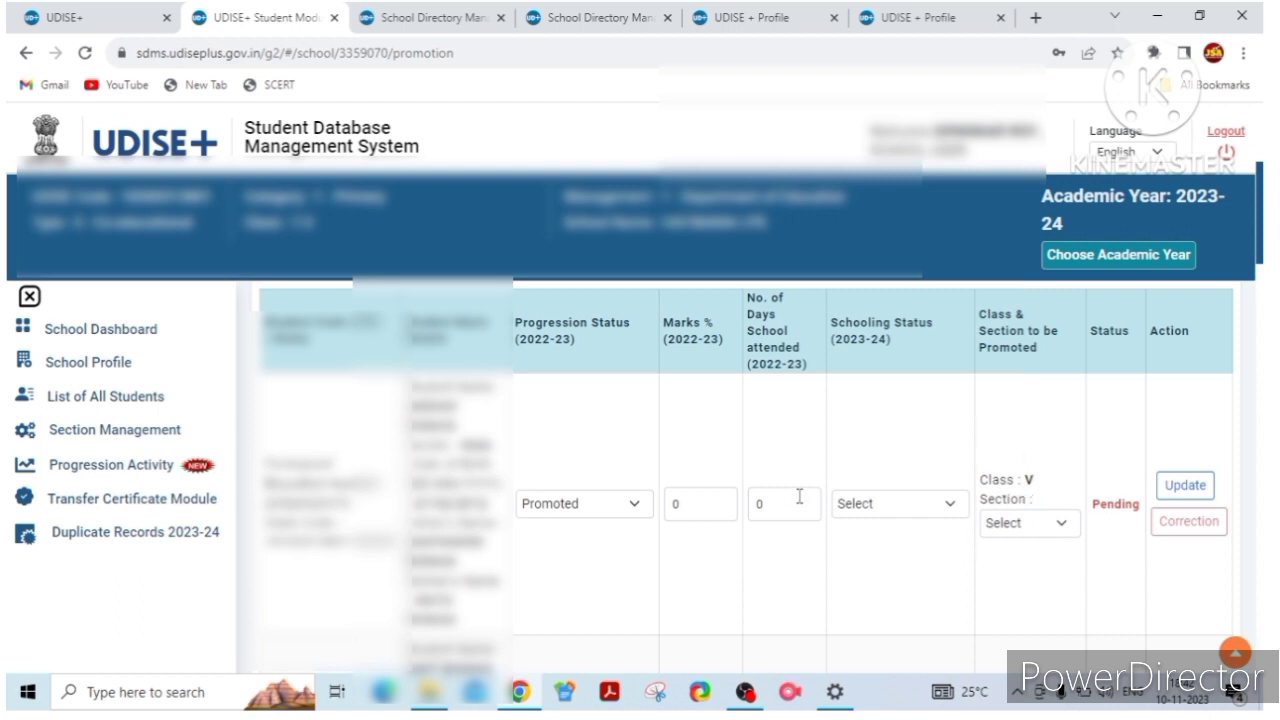
{"action": "left_click", "coordinate": [1021, 527]}
{"action": "left_click", "coordinate": [908, 562]}
{"action": "left_click", "coordinate": [908, 562]}
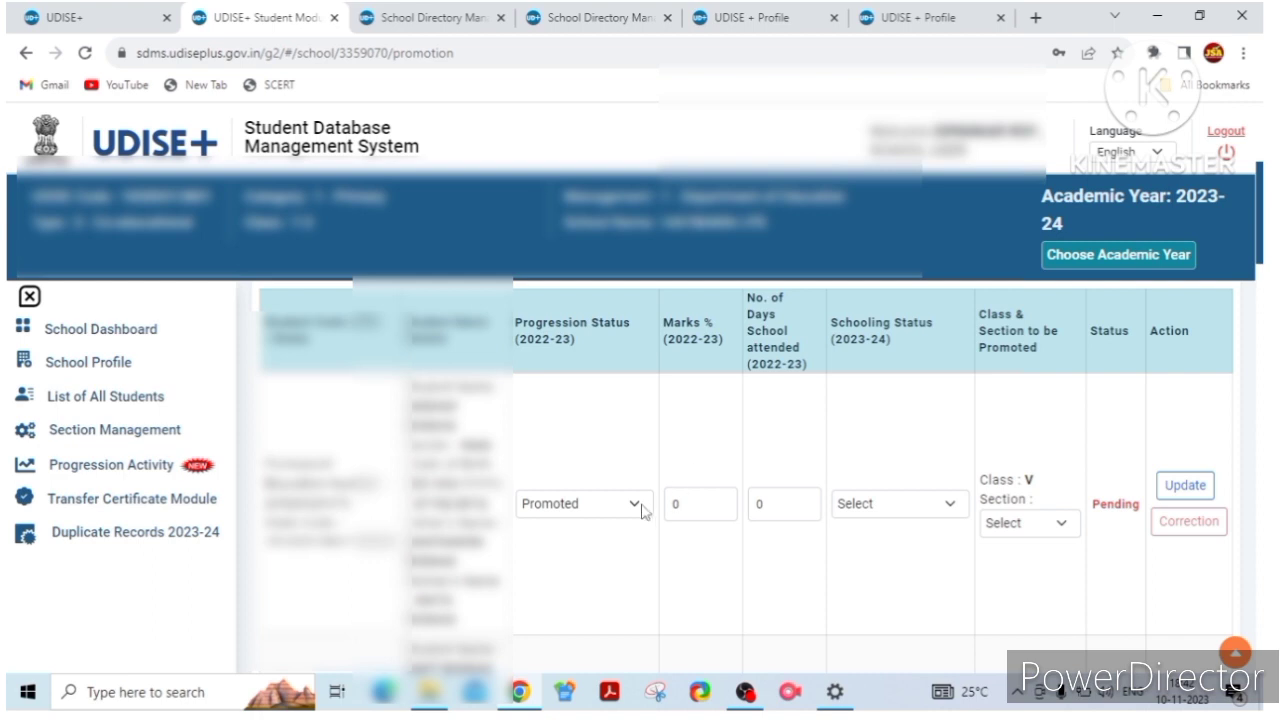
{"action": "left_click", "coordinate": [898, 510]}
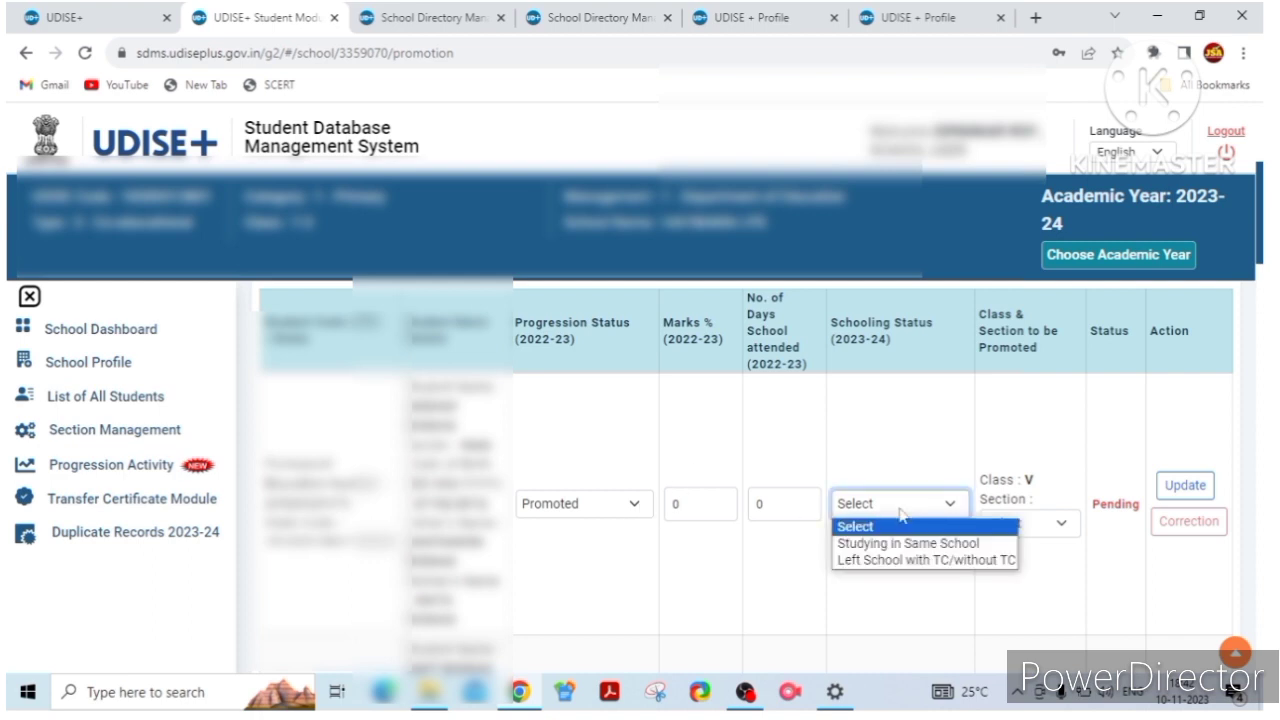
{"action": "left_click", "coordinate": [1116, 530]}
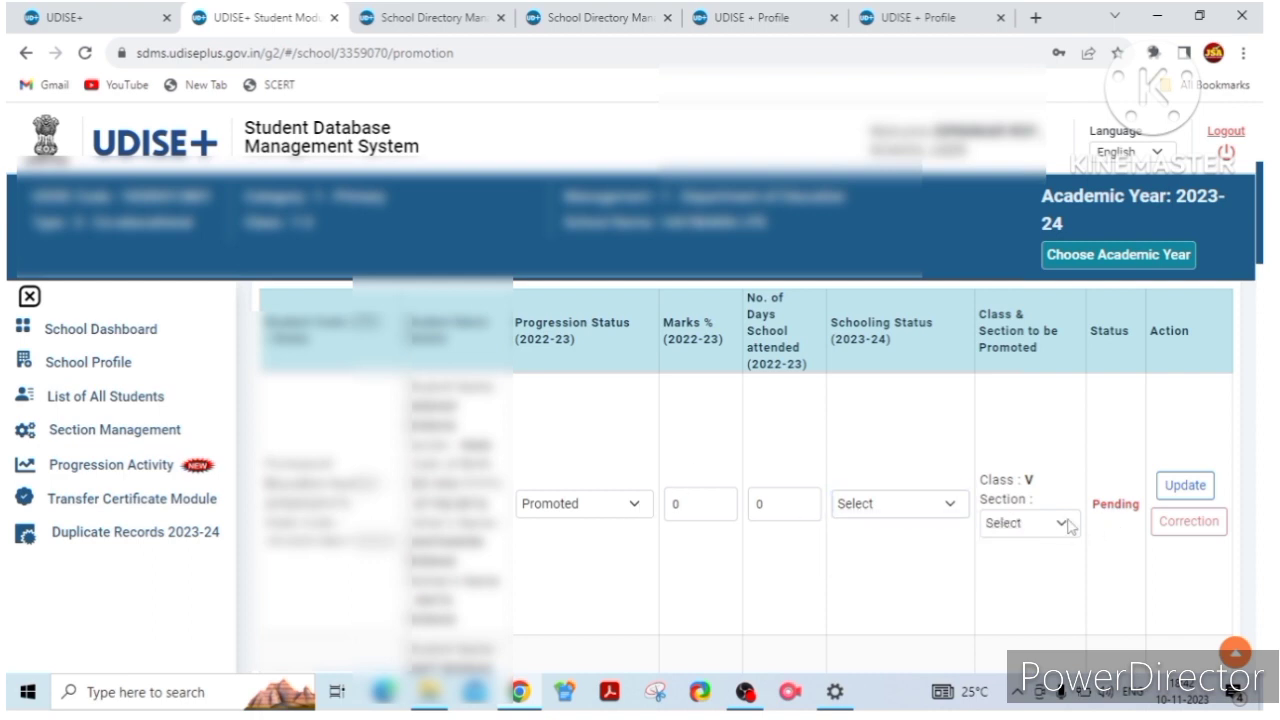
{"action": "left_click", "coordinate": [1068, 524]}
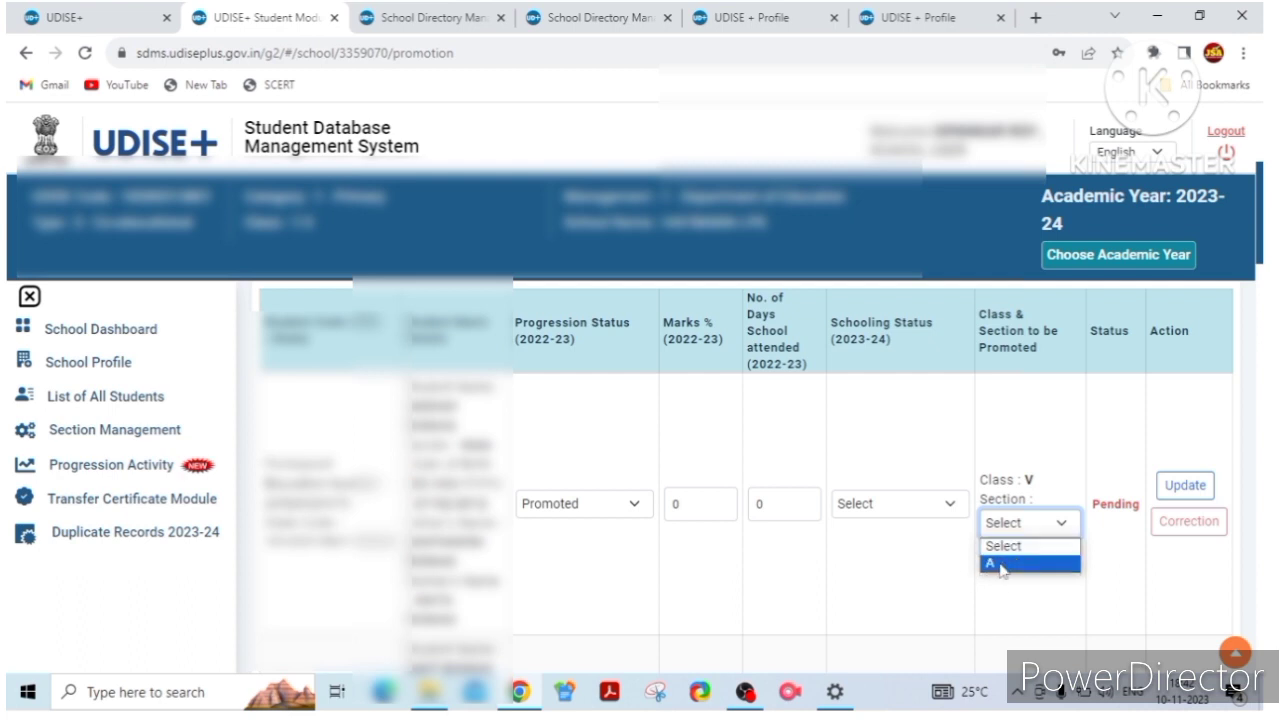
{"action": "left_click", "coordinate": [920, 570]}
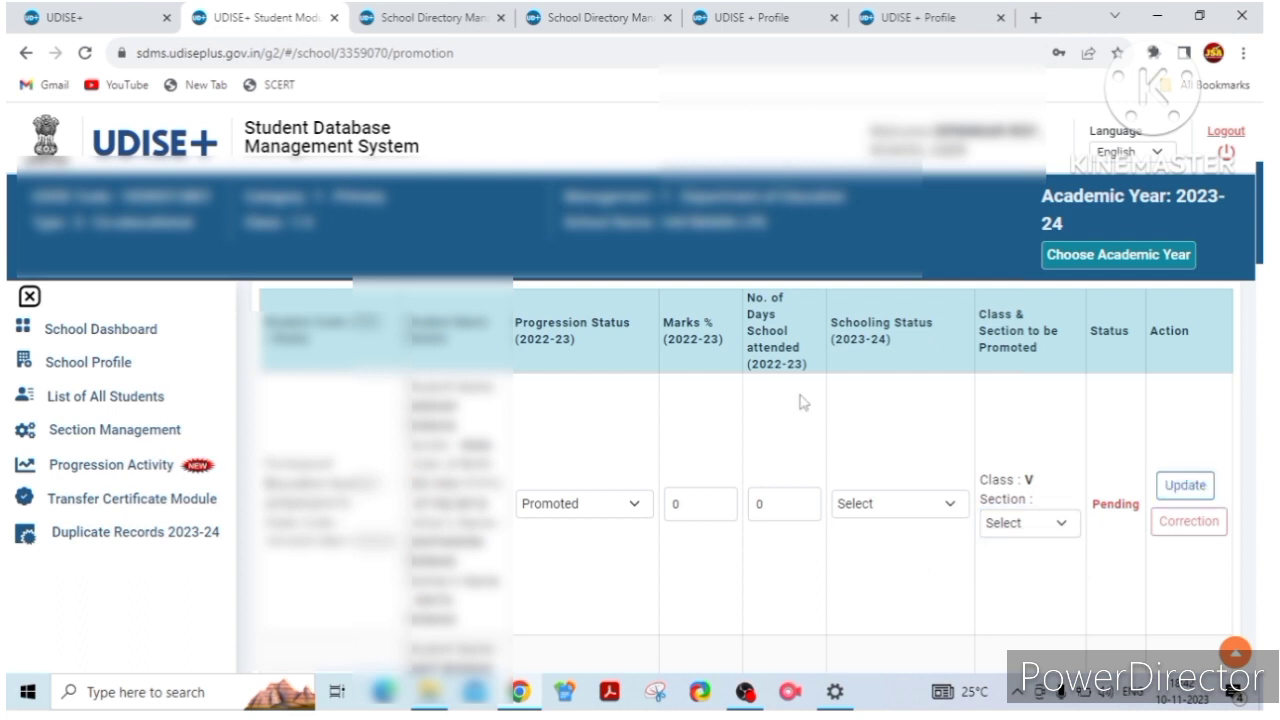
{"action": "left_click", "coordinate": [105, 467]}
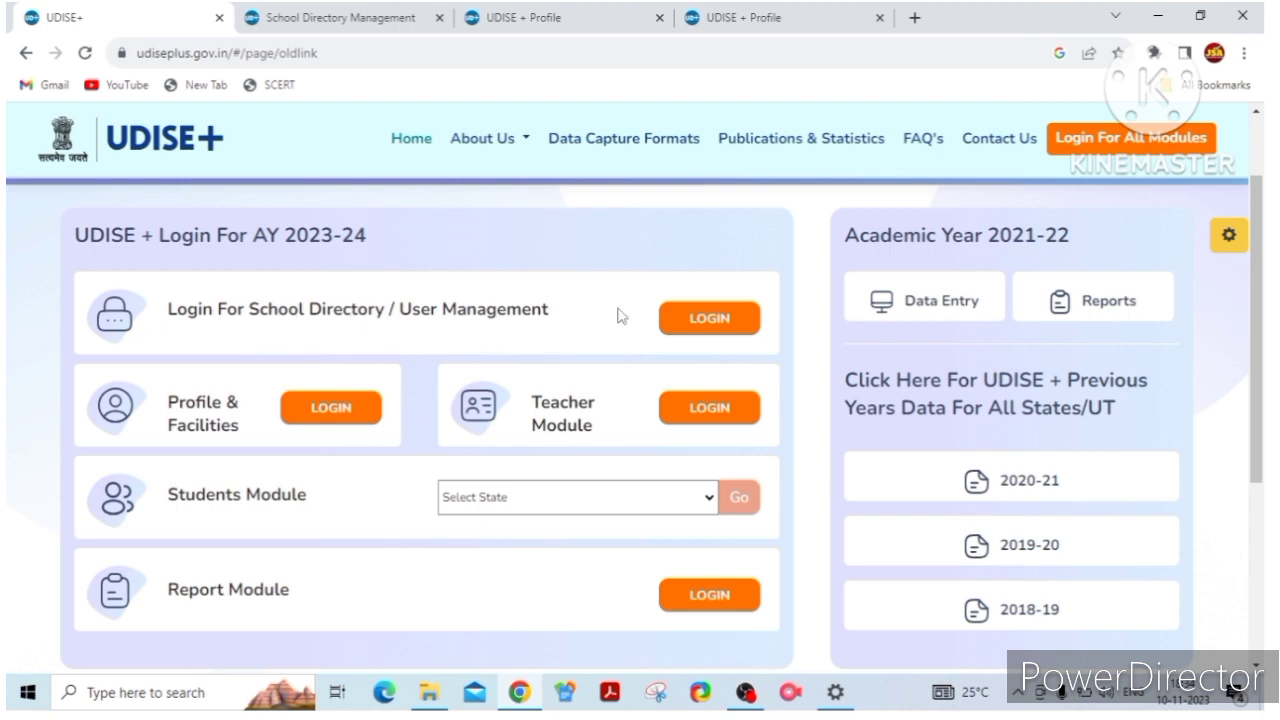
Open the School Directory / User Management login for 2023-24 and view the school contact and head of school details in the logged-in session.
{"action": "left_click", "coordinate": [703, 318]}
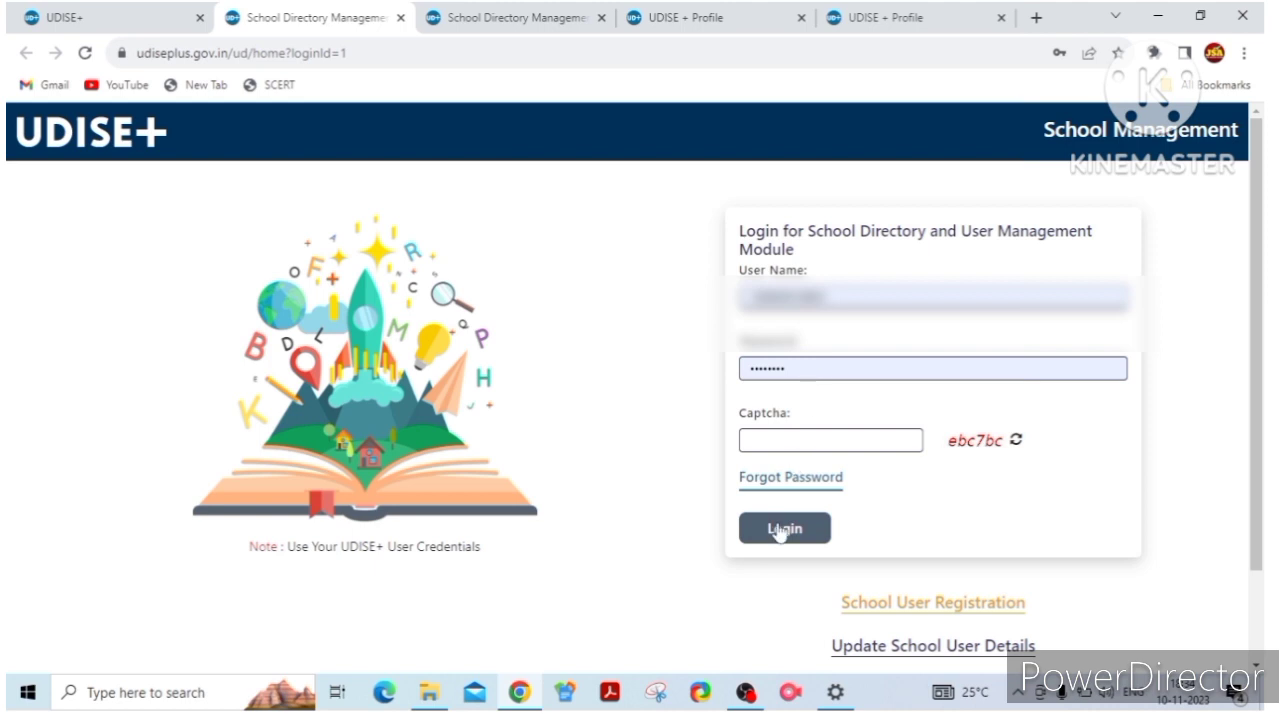
{"action": "left_click", "coordinate": [458, 14]}
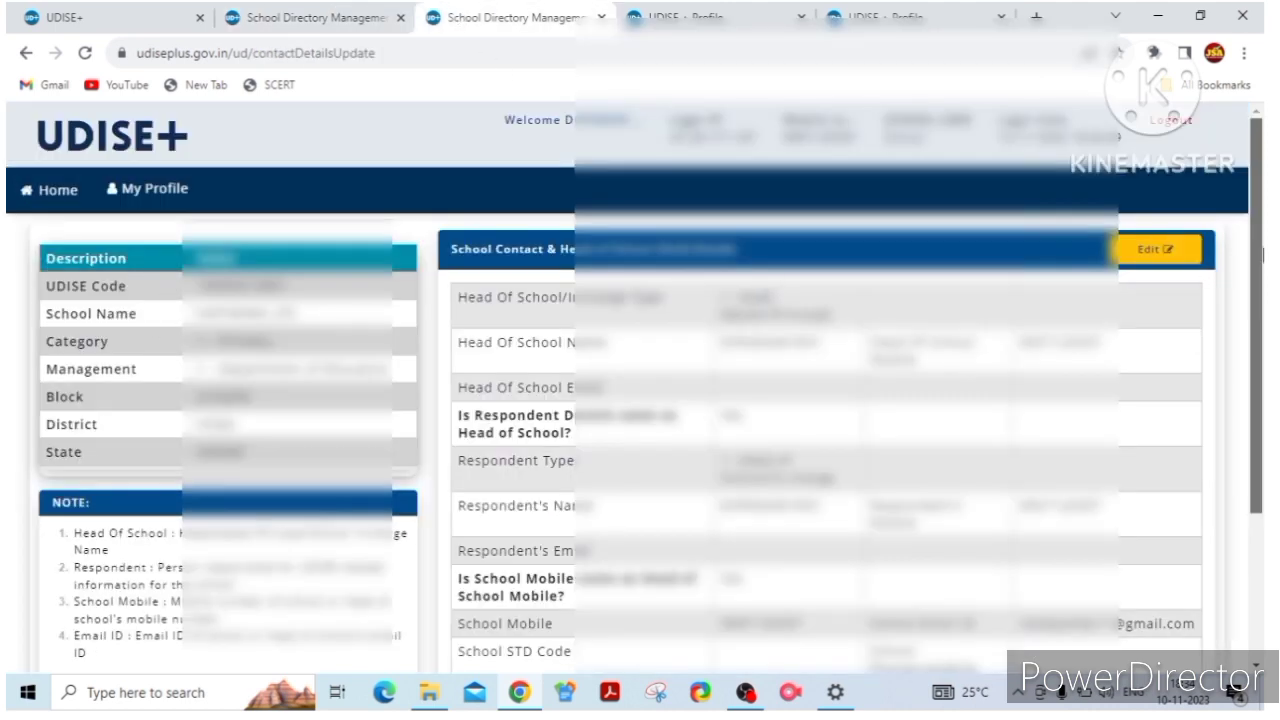
Review the School Contact & Head of School details from the head of school type through the school website.
{"action": "left_click_drag", "start_coordinate": [1262, 255], "coordinate": [1262, 285]}
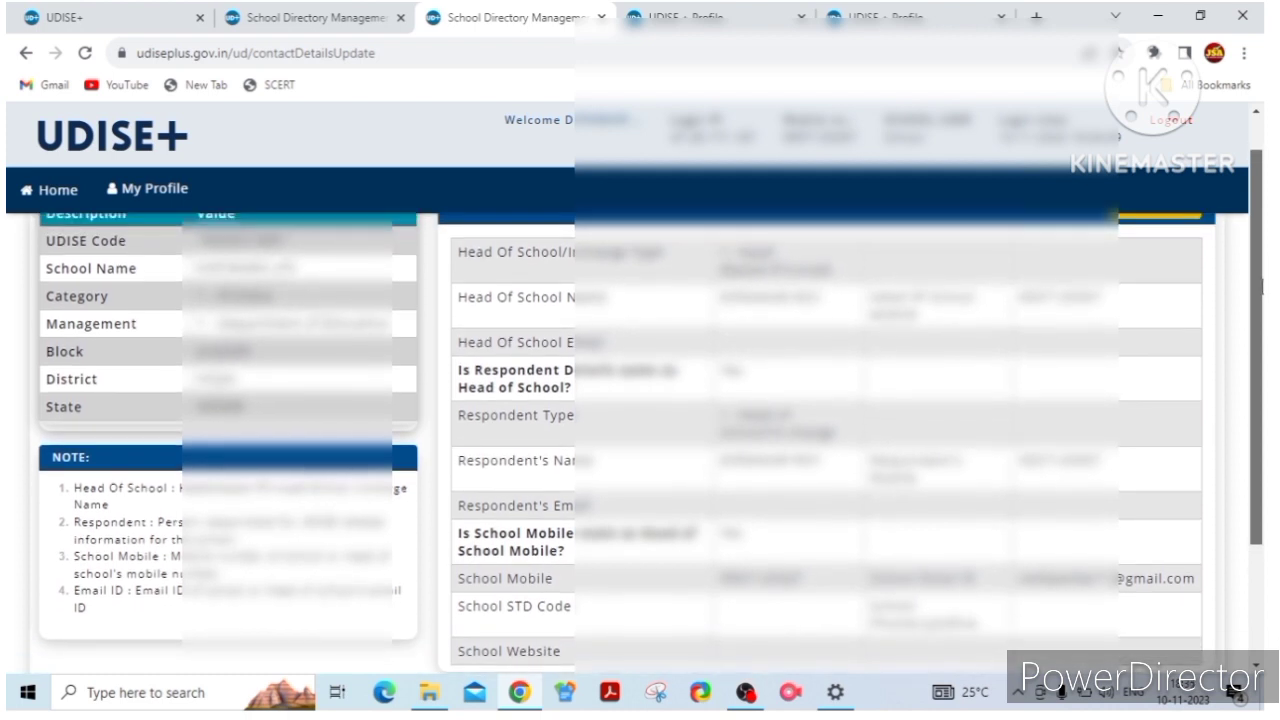
{"action": "left_click_drag", "start_coordinate": [1262, 285], "coordinate": [1262, 276]}
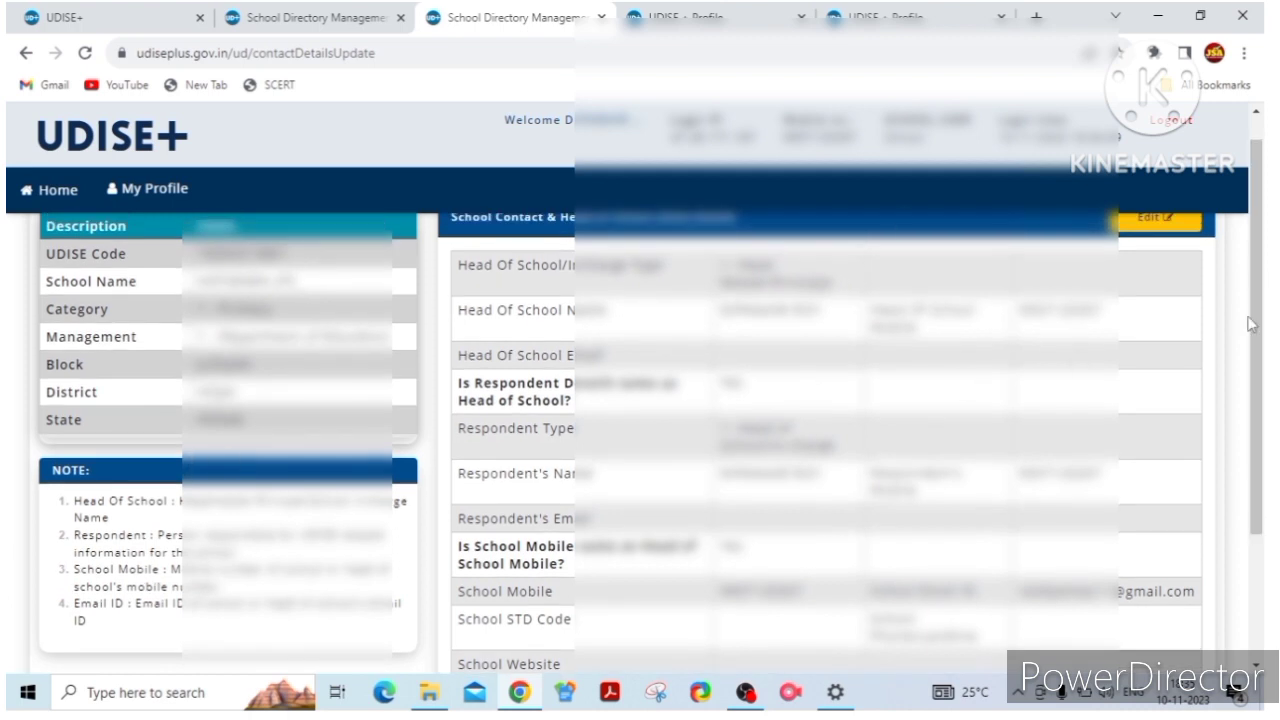
{"action": "left_click_drag", "start_coordinate": [1253, 322], "coordinate": [1253, 284]}
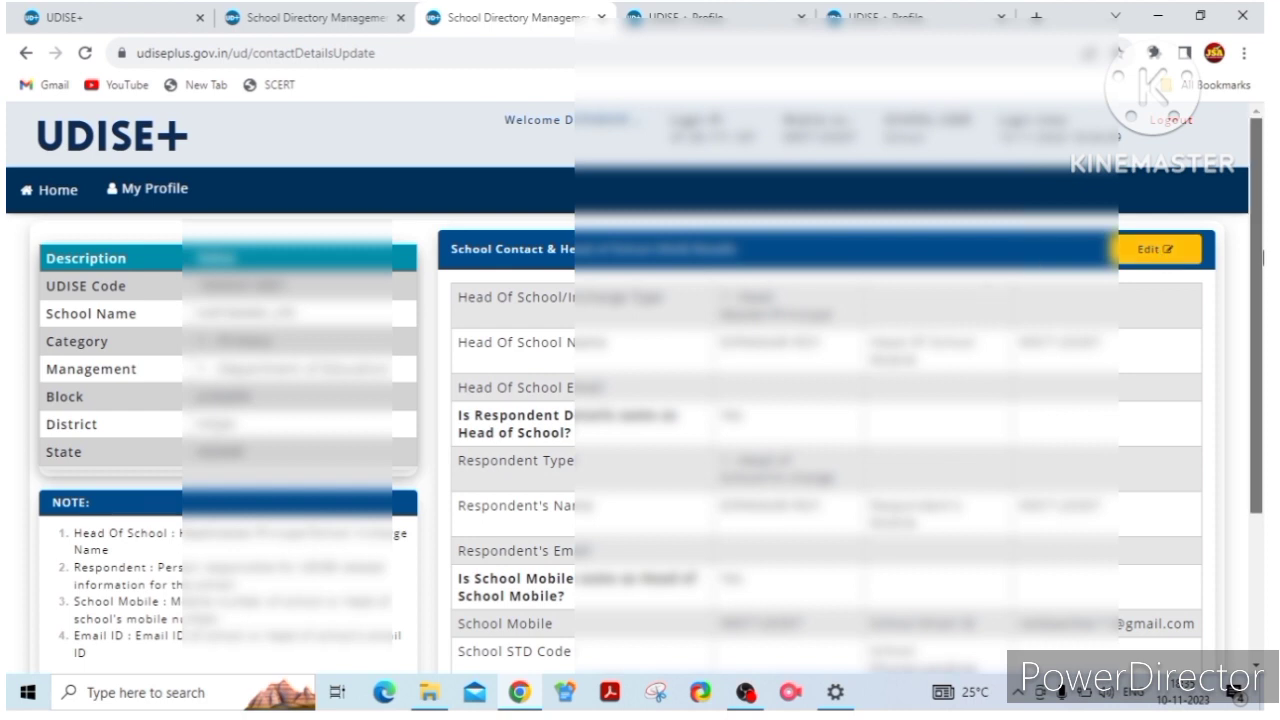
{"action": "left_click_drag", "start_coordinate": [1262, 258], "coordinate": [1262, 295]}
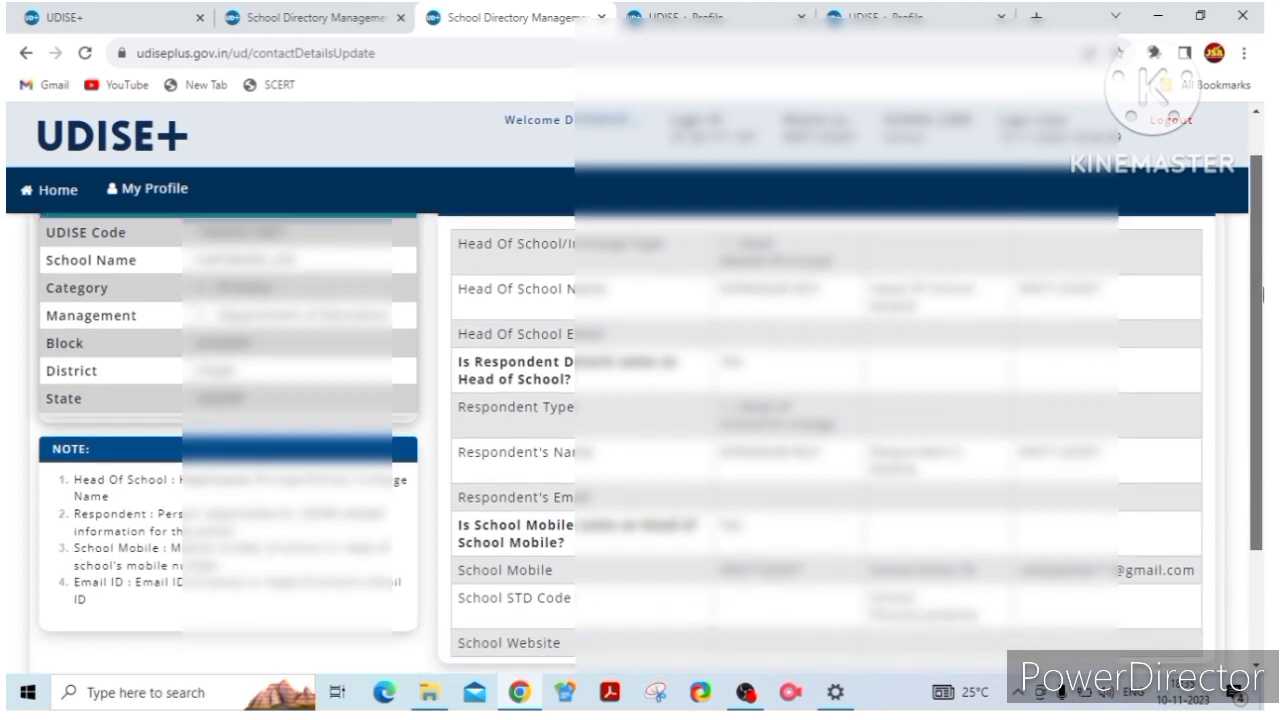
{"action": "mouse_move", "coordinate": [1262, 295]}
{"action": "left_mouse_down"}
{"action": "mouse_move", "coordinate": [1262, 437]}
{"action": "mouse_move", "coordinate": [1262, 300]}
{"action": "left_mouse_up"}
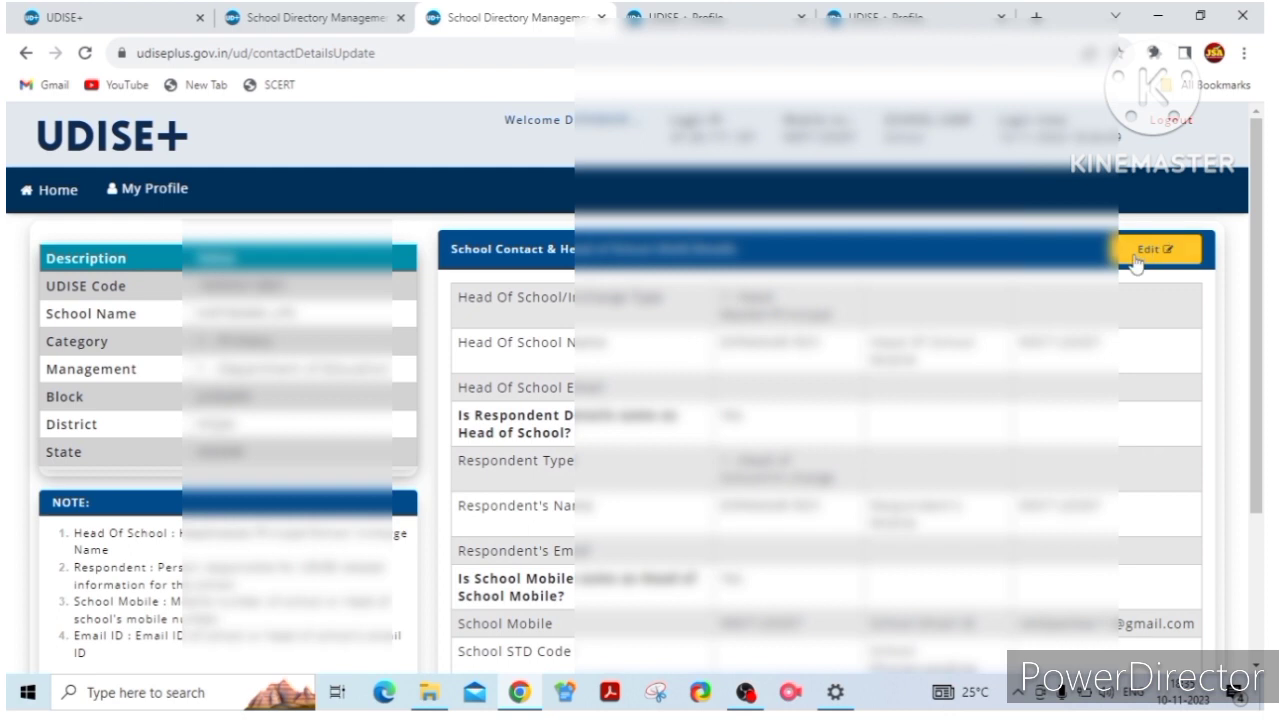
Open the School Contact & Head of School details for editing and examine the form's fields through to the Update option.
{"action": "left_click", "coordinate": [1140, 254]}
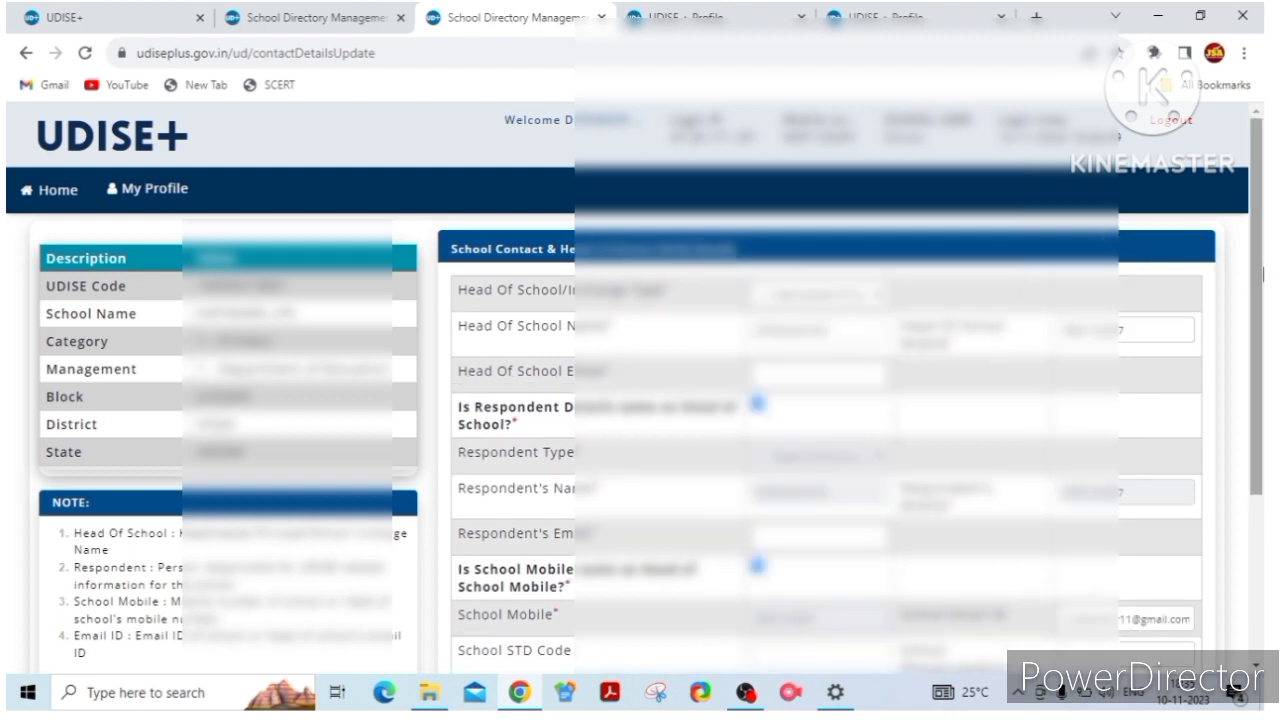
{"action": "left_click_drag", "start_coordinate": [1262, 272], "coordinate": [1262, 362]}
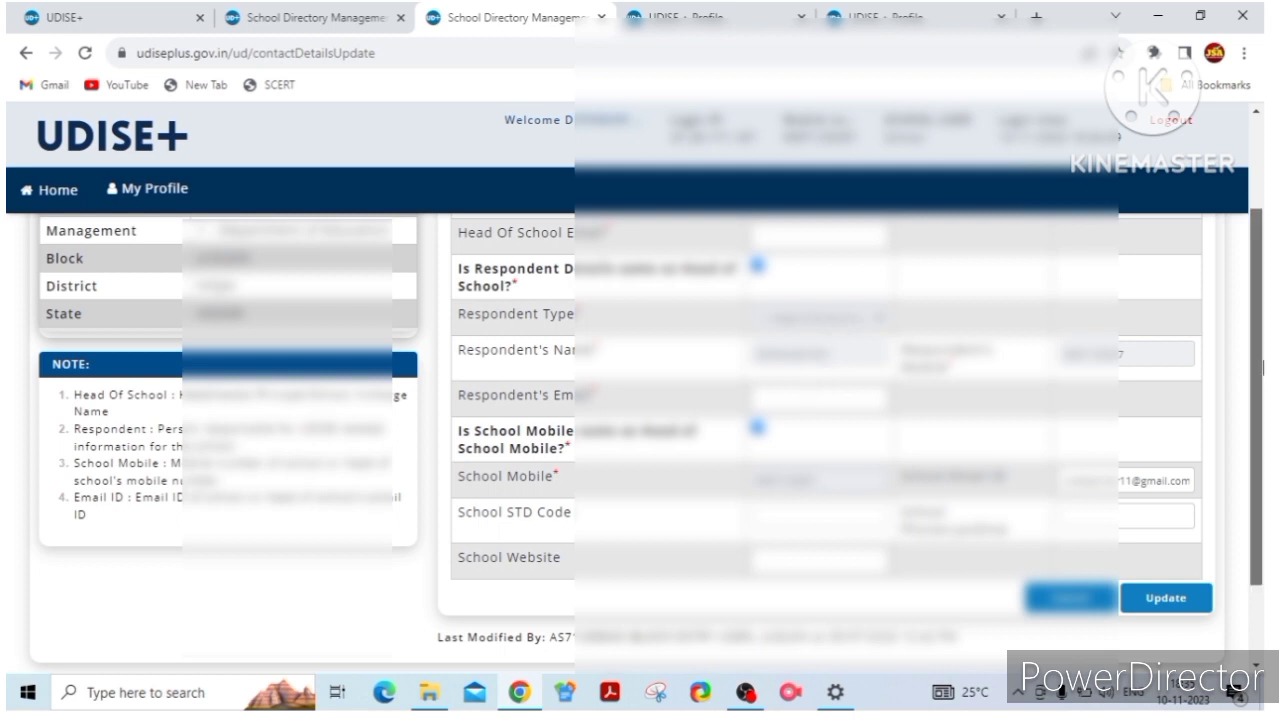
{"action": "scroll", "coordinate": [1262, 368], "scroll_direction": "down", "scroll_amount": 1}
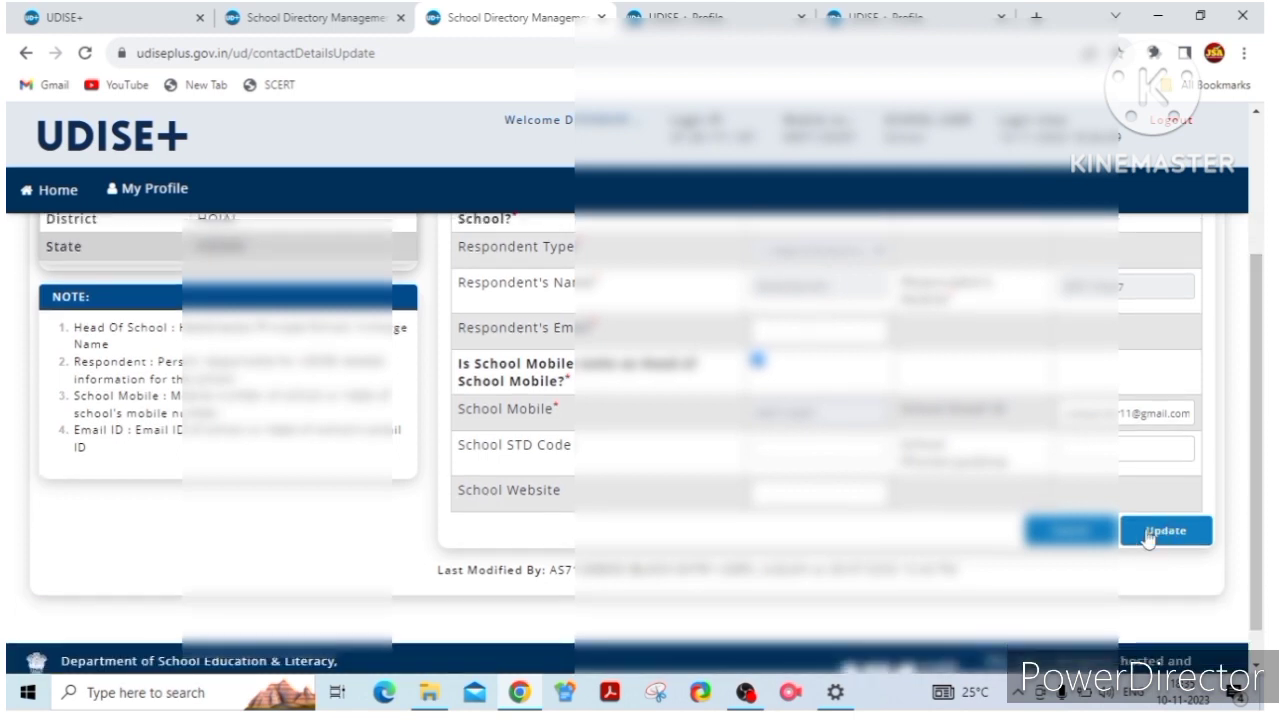
{"action": "scroll", "coordinate": [1262, 450], "scroll_direction": "down", "scroll_amount": 1}
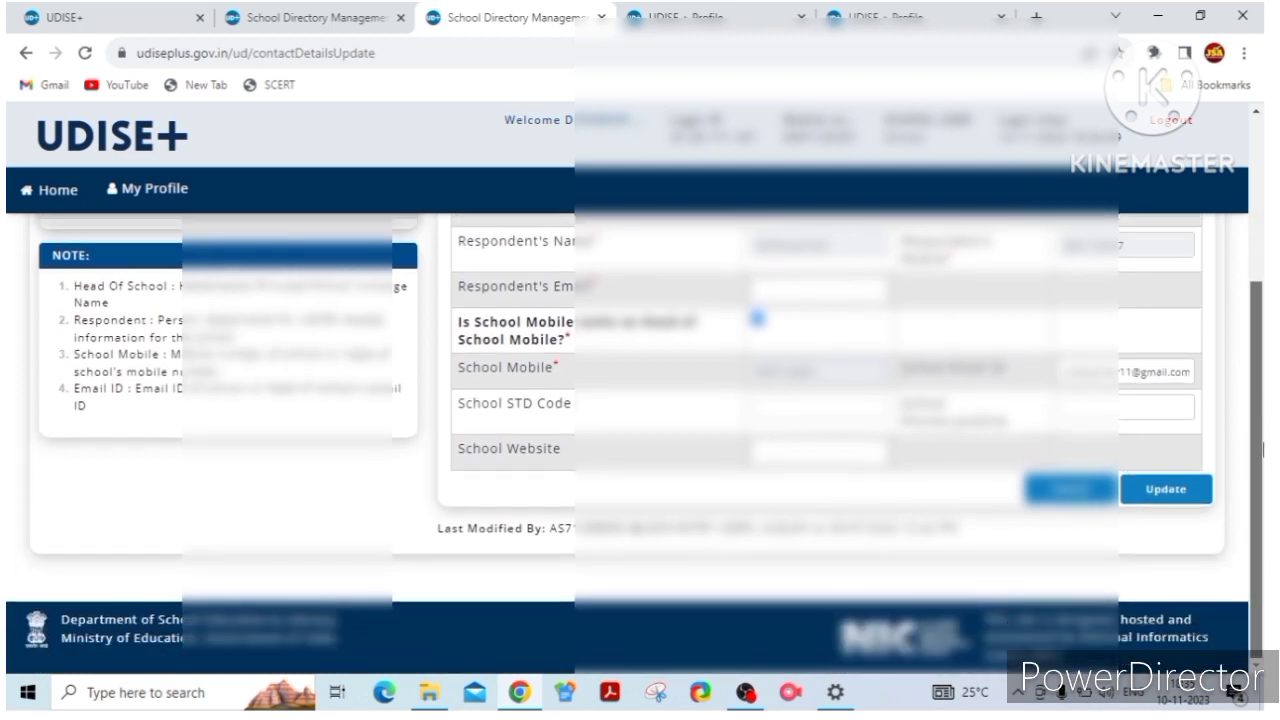
{"action": "scroll", "coordinate": [1262, 450], "scroll_direction": "up", "scroll_amount": 4}
{"action": "scroll", "coordinate": [1240, 240], "scroll_direction": "down", "scroll_amount": 4}
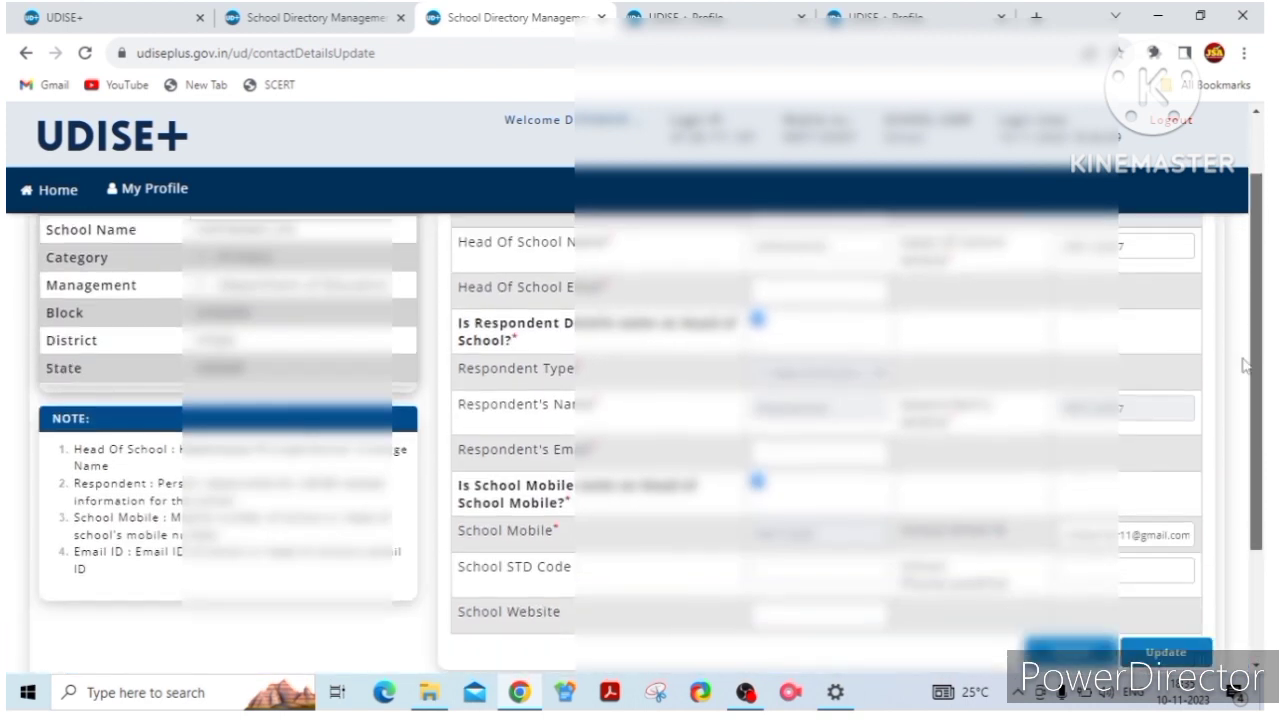